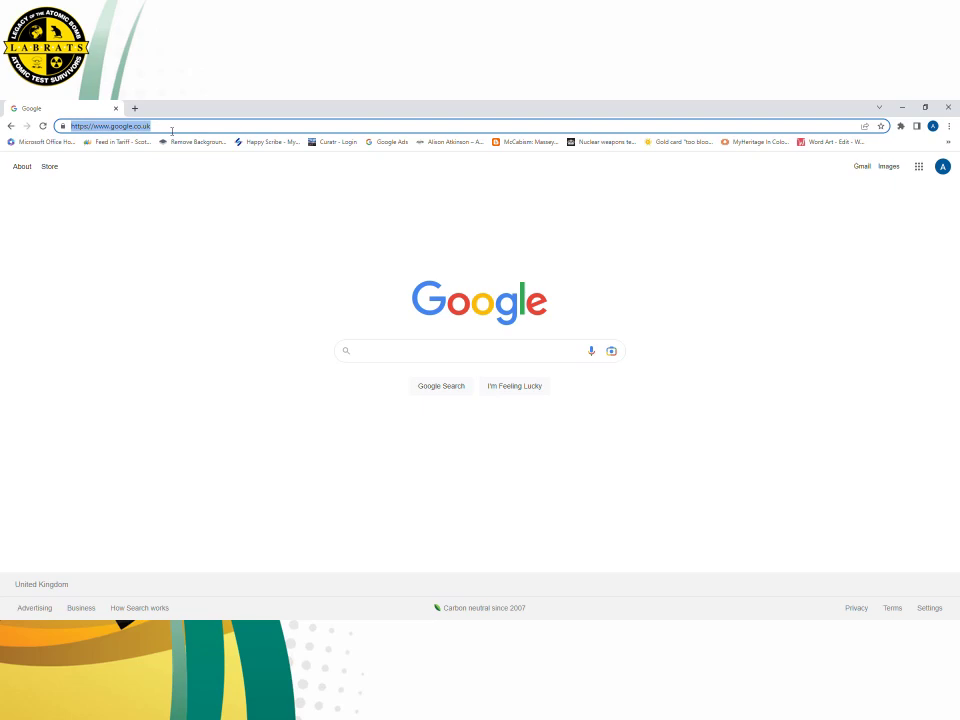
{"action": "type", "text": "www.l"}
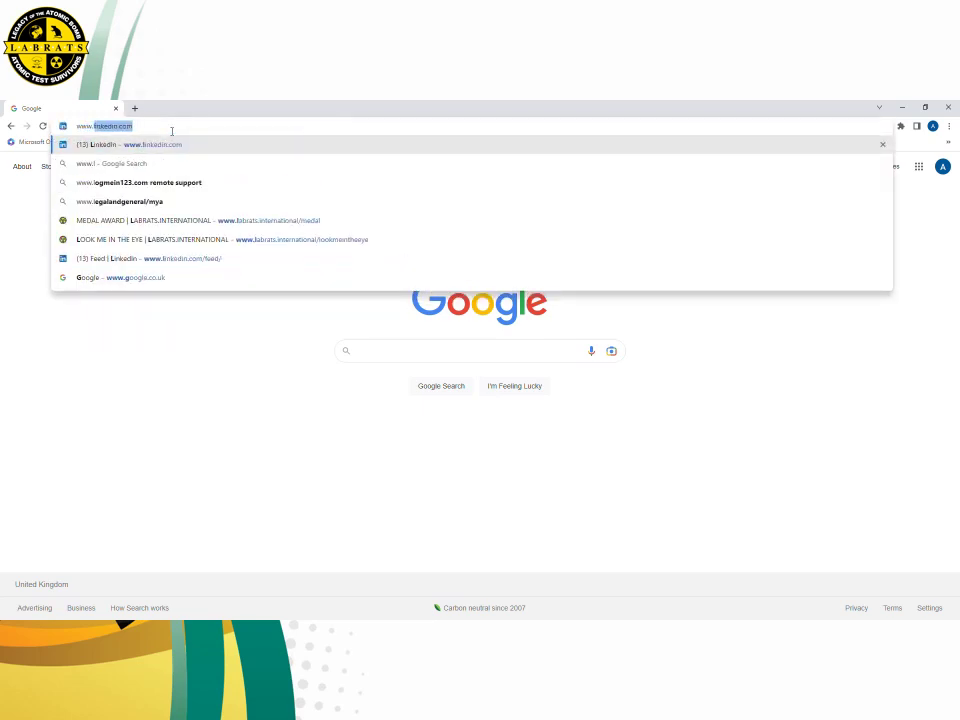
{"action": "type", "text": "abrats."}
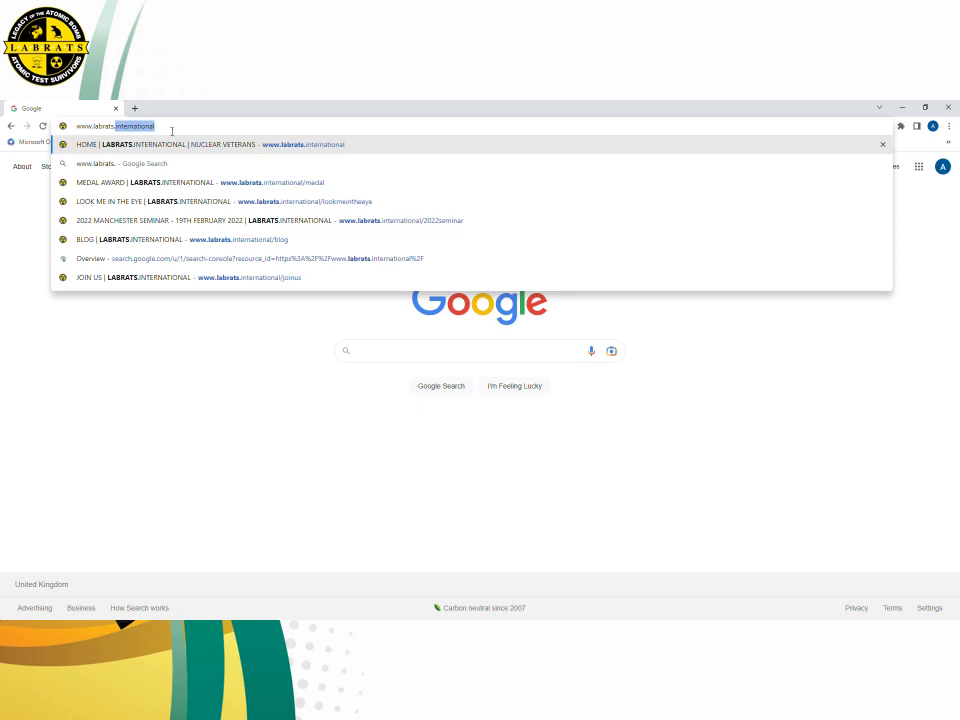
{"action": "type", "text": "internation"}
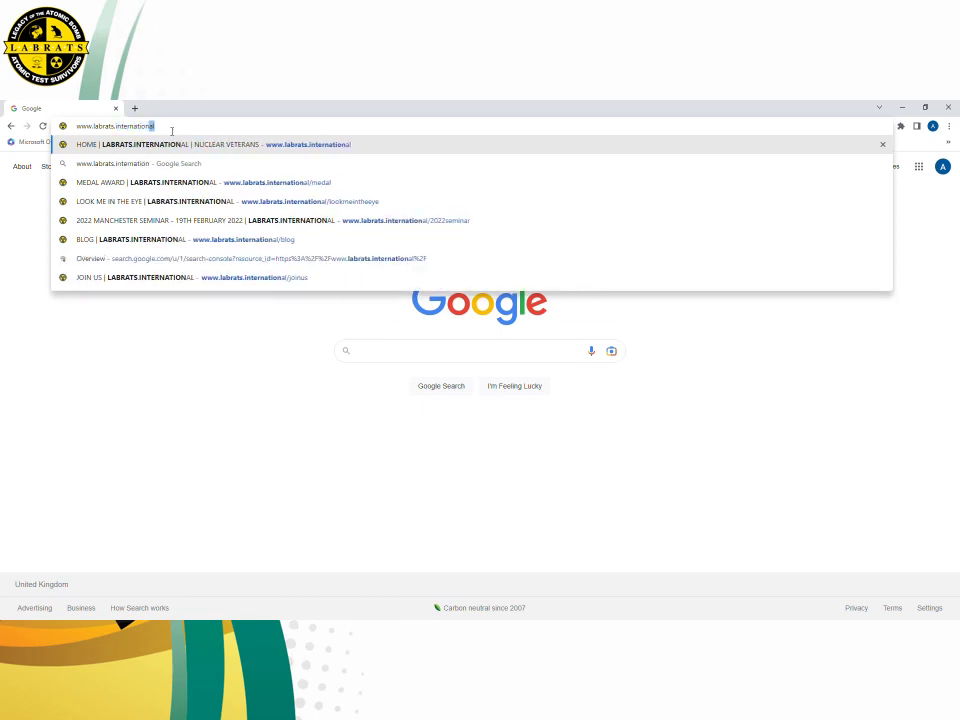
{"action": "type", "text": "al/me"}
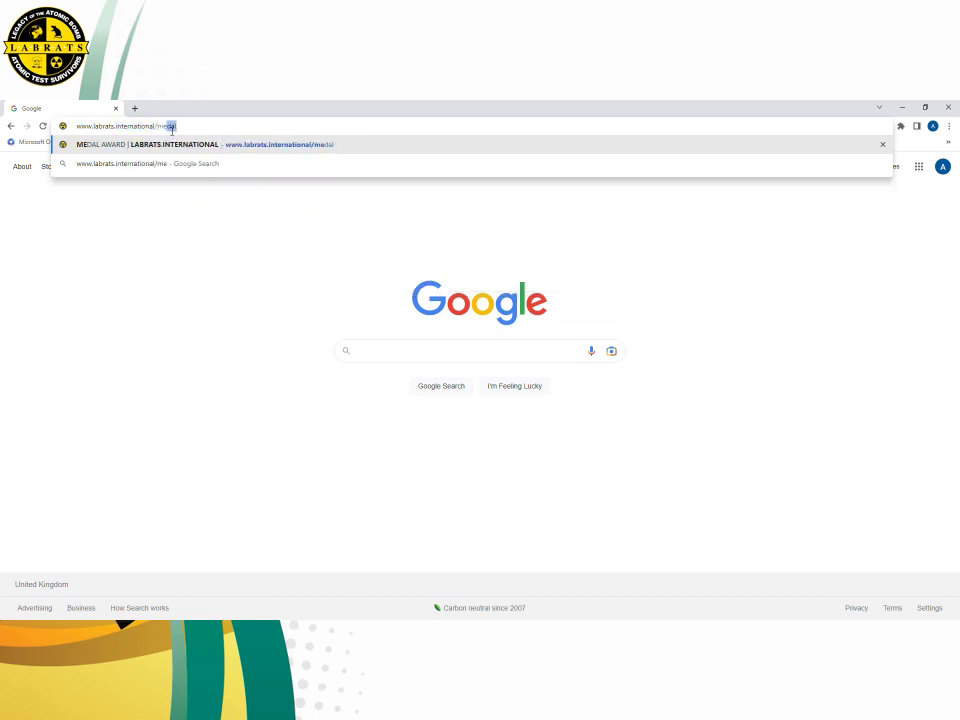
{"action": "type", "text": "dal"}
{"action": "key", "text": "Return"}
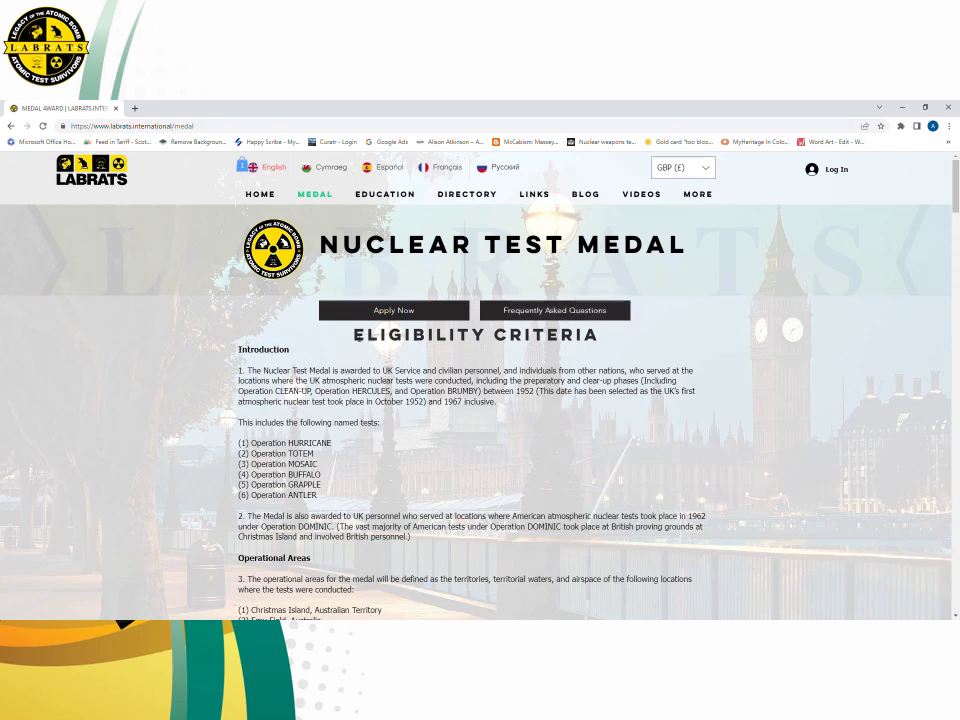
Step: Highlight the ELIGIBILITY CRITERIA heading, then read down through the annexes to the Operation DOMINIC 1962 tests
{"action": "left_click_drag", "start_coordinate": [354, 336], "coordinate": [600, 336]}
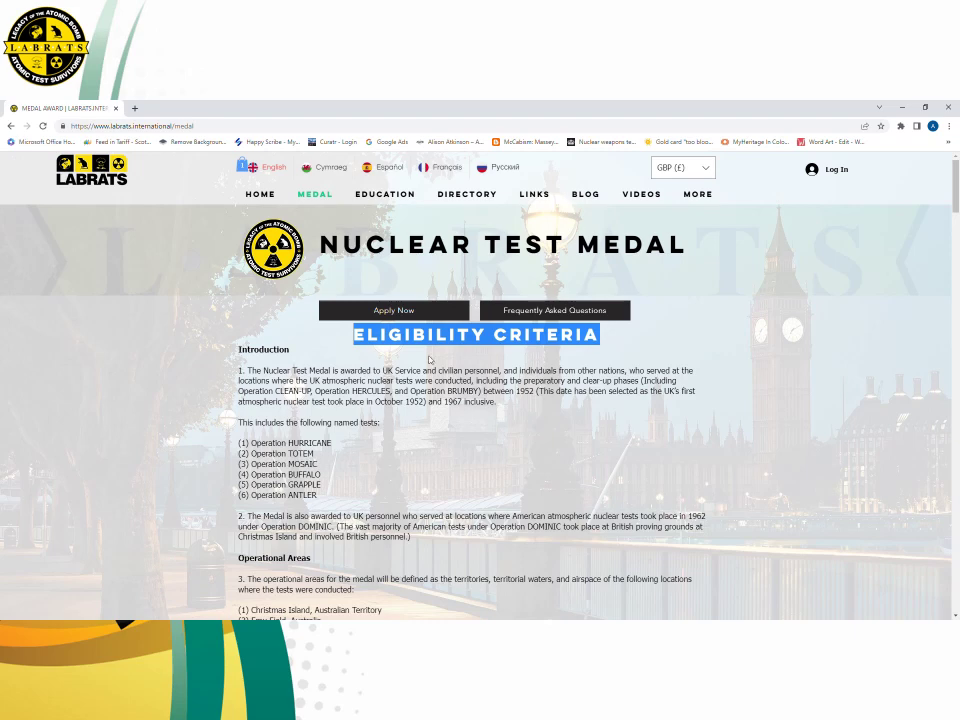
{"action": "left_click", "coordinate": [255, 283]}
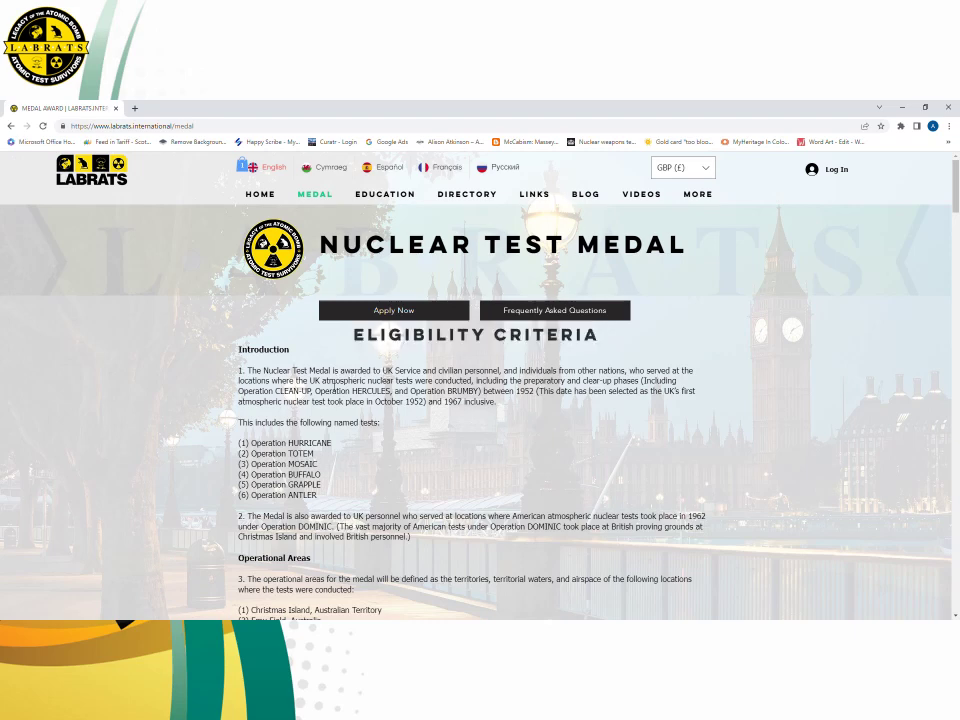
{"action": "scroll", "coordinate": [230, 256], "scroll_direction": "down", "scroll_amount": 2}
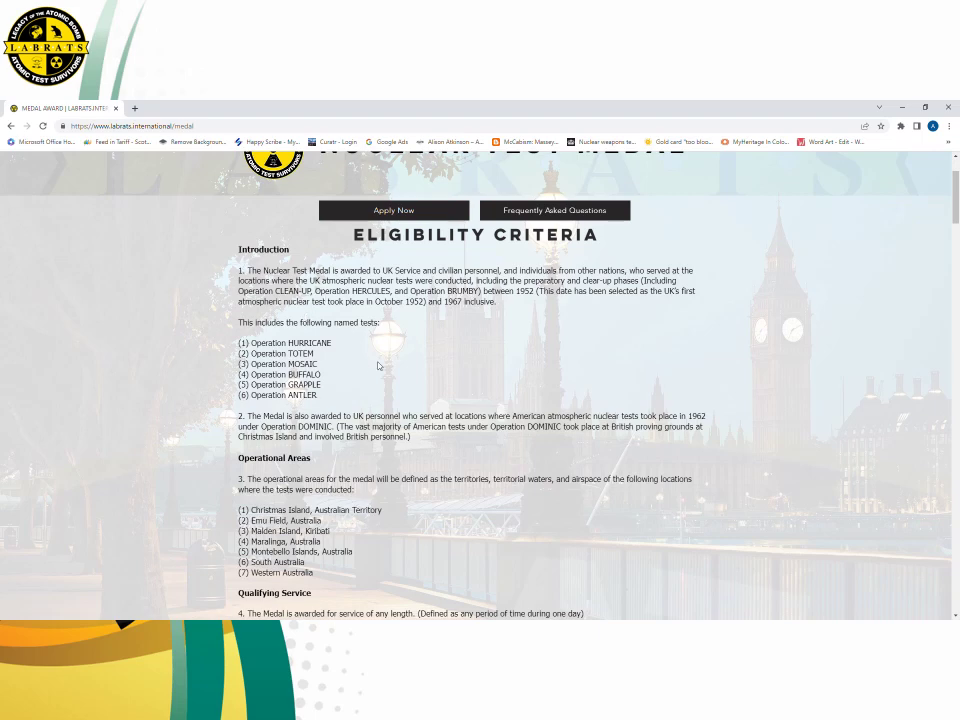
{"action": "scroll", "coordinate": [378, 366], "scroll_direction": "down", "scroll_amount": 2}
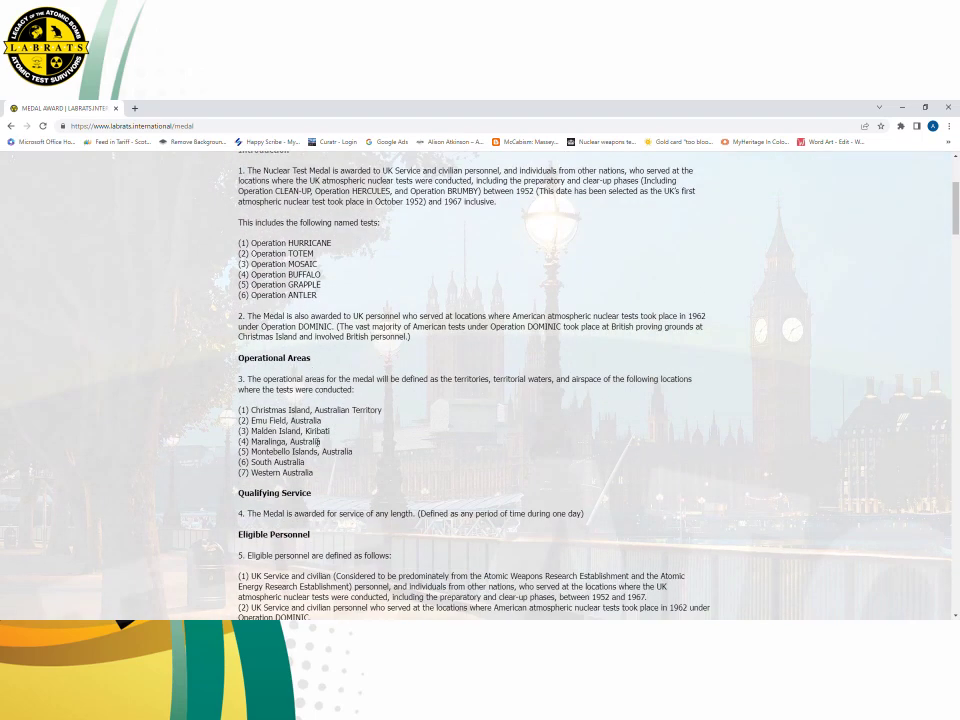
{"action": "scroll", "coordinate": [283, 413], "scroll_direction": "down", "scroll_amount": 2}
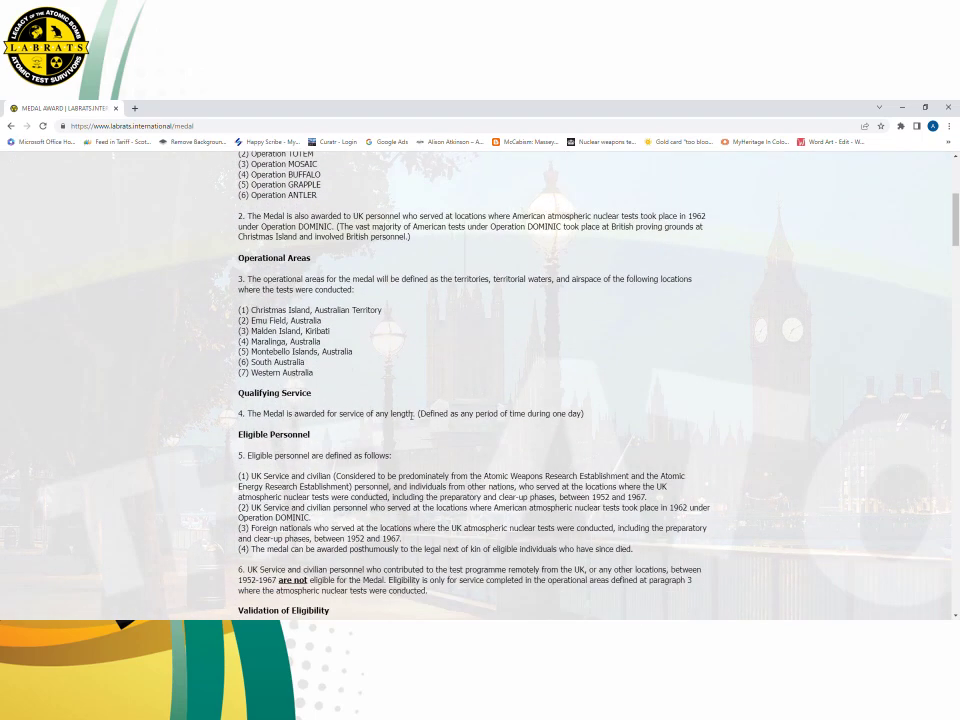
{"action": "scroll", "coordinate": [343, 452], "scroll_direction": "down", "scroll_amount": 2}
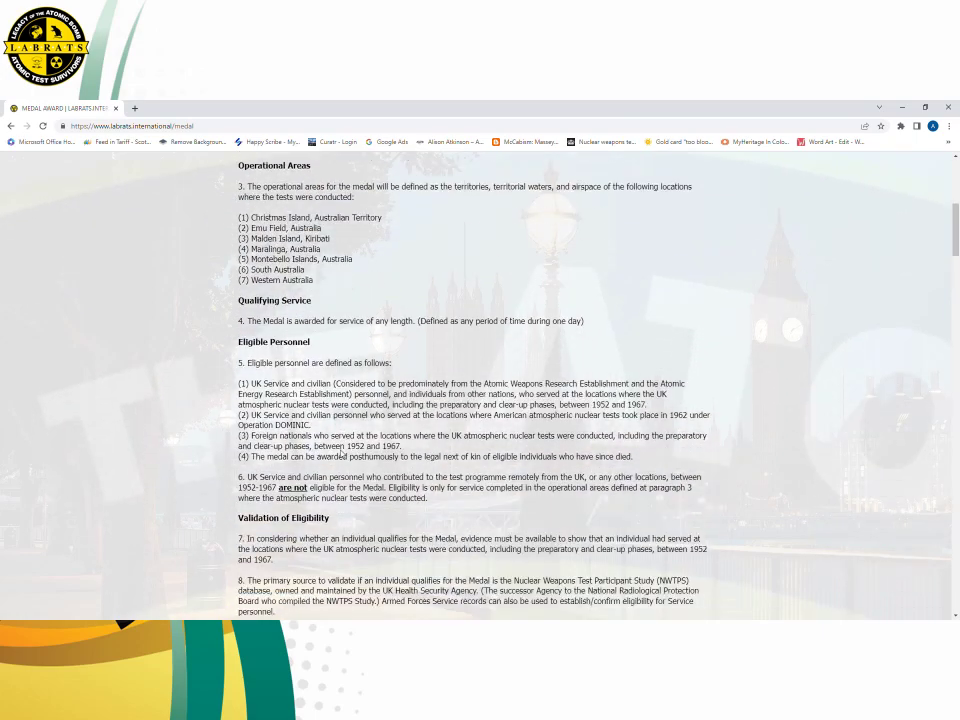
{"action": "scroll", "coordinate": [341, 454], "scroll_direction": "down", "scroll_amount": 1}
{"action": "scroll", "coordinate": [331, 401], "scroll_direction": "down", "scroll_amount": 2}
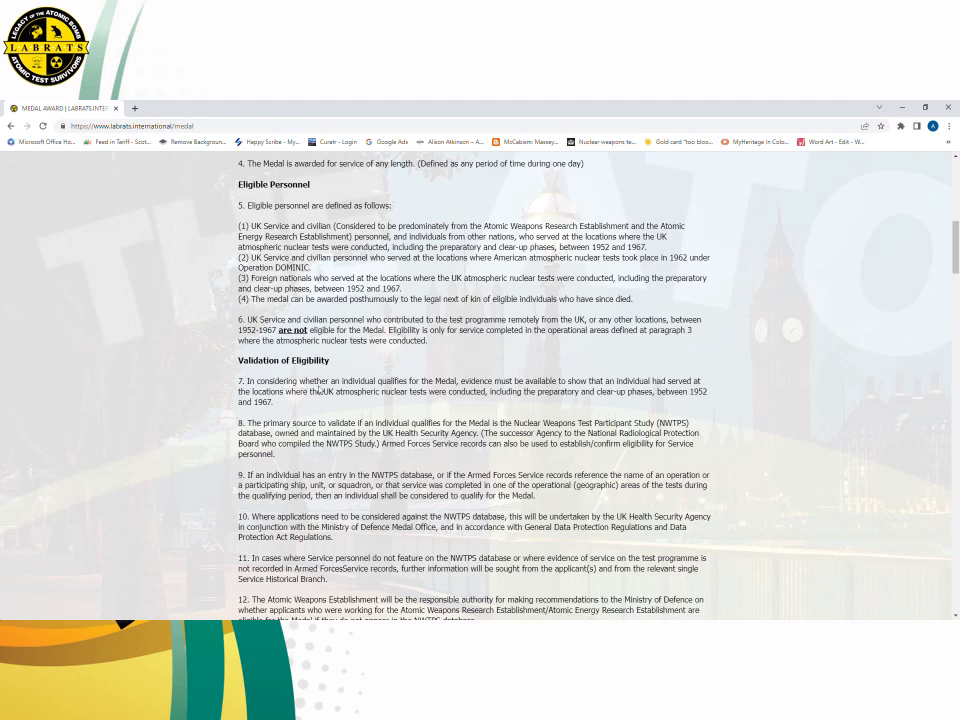
{"action": "scroll", "coordinate": [315, 388], "scroll_direction": "down", "scroll_amount": 5}
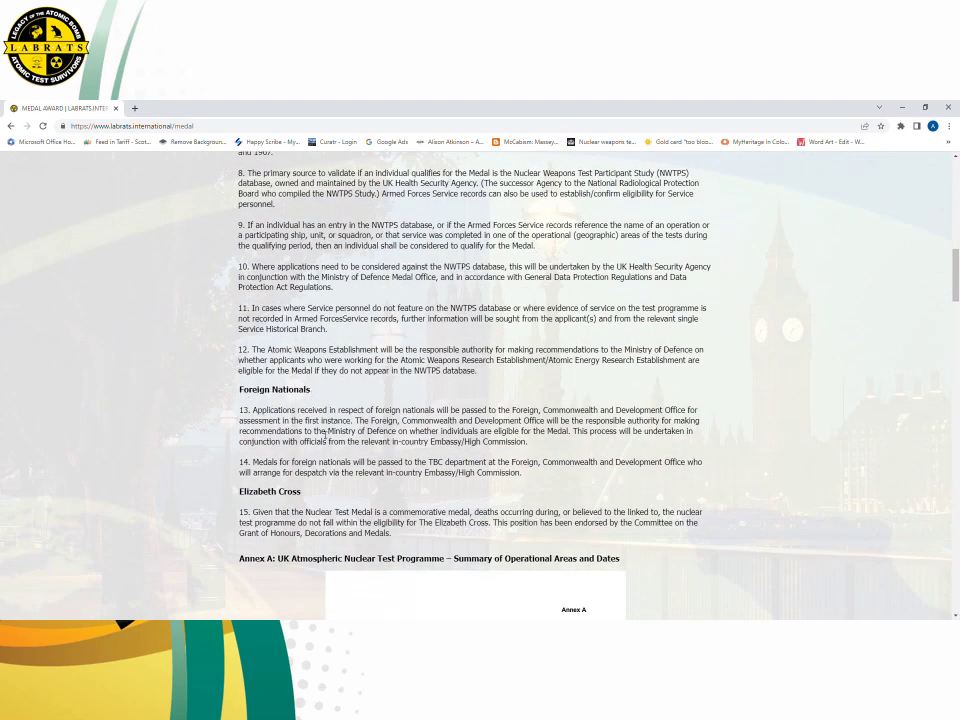
{"action": "scroll", "coordinate": [450, 345], "scroll_direction": "down", "scroll_amount": 3}
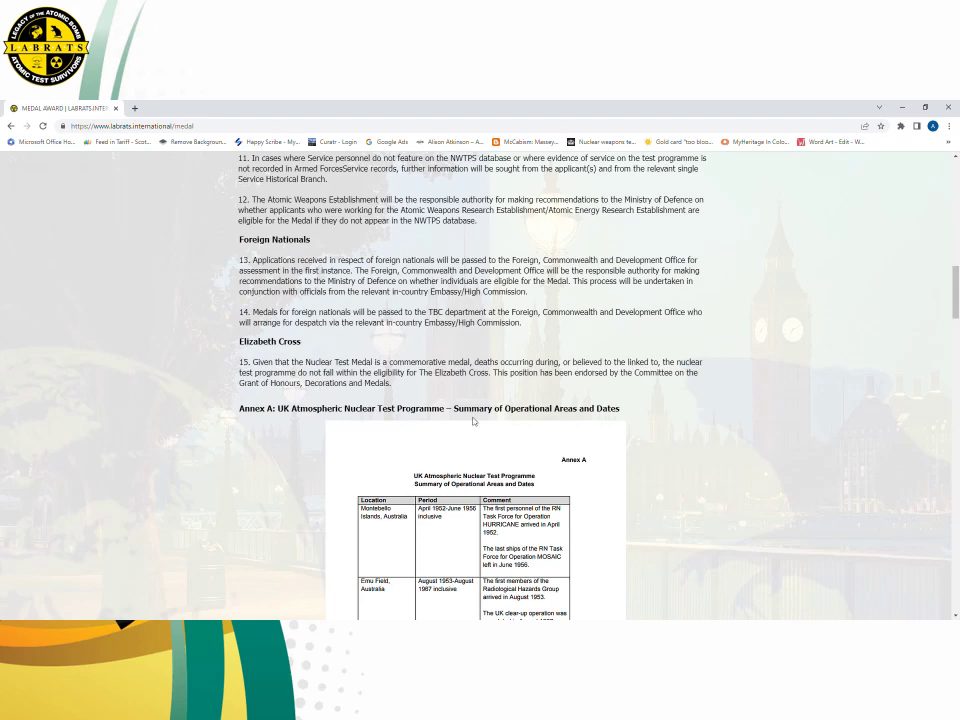
{"action": "scroll", "coordinate": [606, 430], "scroll_direction": "down", "scroll_amount": 4}
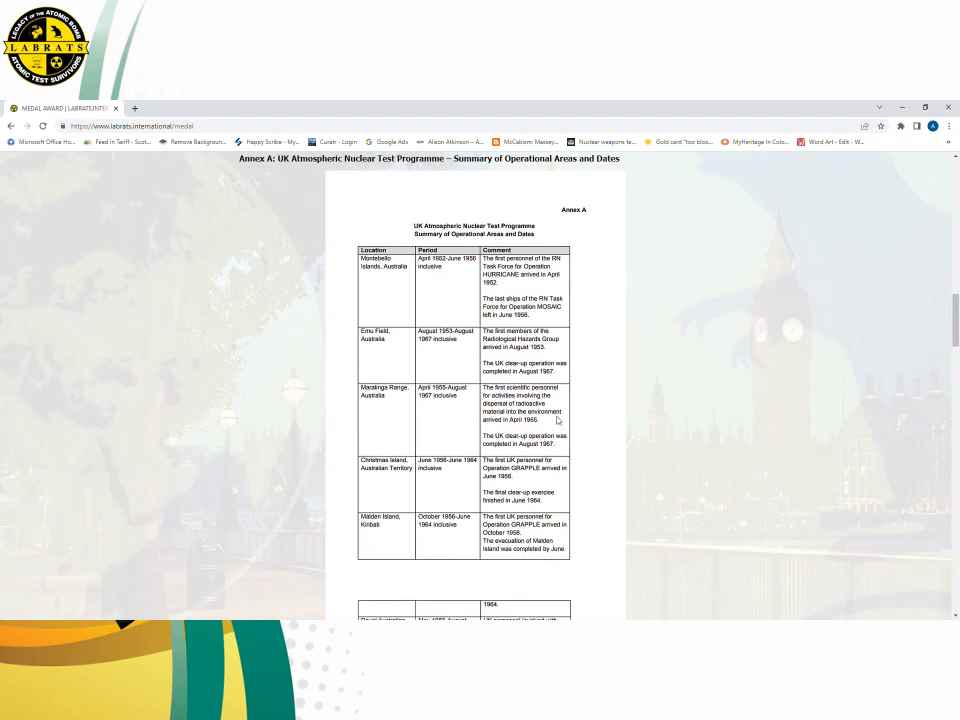
{"action": "scroll", "coordinate": [525, 400], "scroll_direction": "down", "scroll_amount": 4}
{"action": "scroll", "coordinate": [525, 398], "scroll_direction": "down", "scroll_amount": 3}
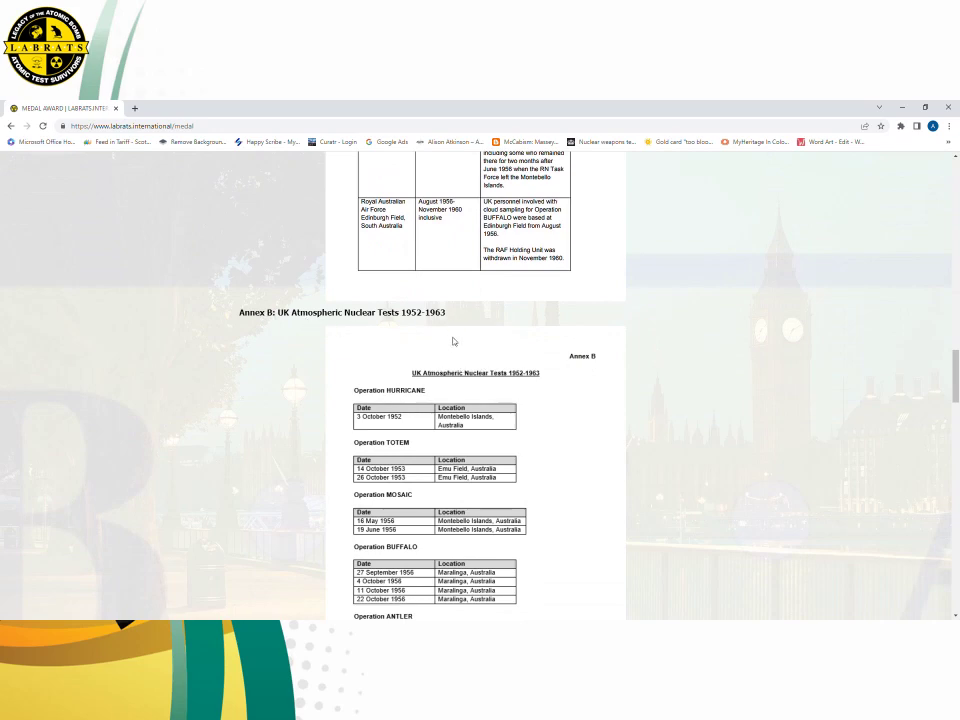
{"action": "scroll", "coordinate": [448, 355], "scroll_direction": "down", "scroll_amount": 3}
{"action": "scroll", "coordinate": [447, 361], "scroll_direction": "down", "scroll_amount": 3}
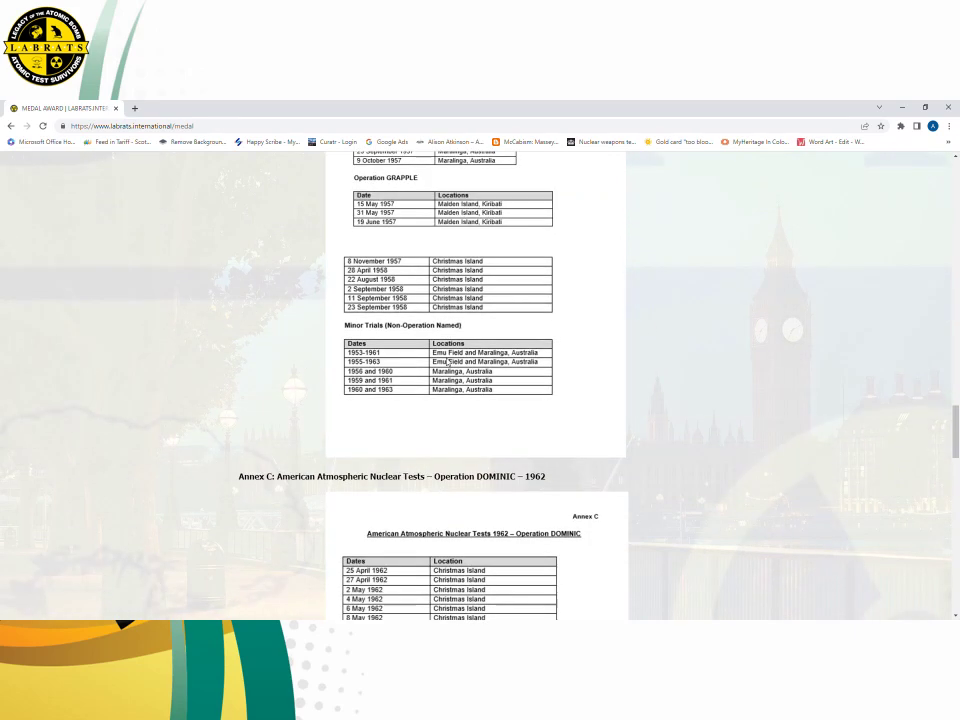
{"action": "scroll", "coordinate": [425, 368], "scroll_direction": "down", "scroll_amount": 1}
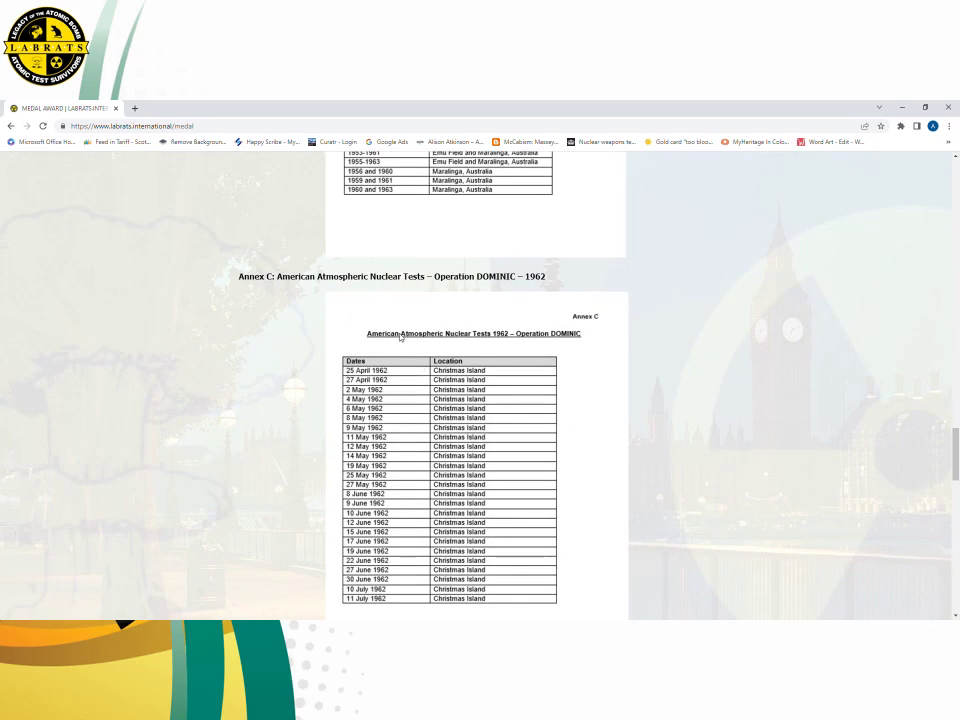
Step: Scroll to the FAQ section and follow Apply Now to GOV.UK's medal form page
{"action": "scroll", "coordinate": [449, 428], "scroll_direction": "down", "scroll_amount": 2}
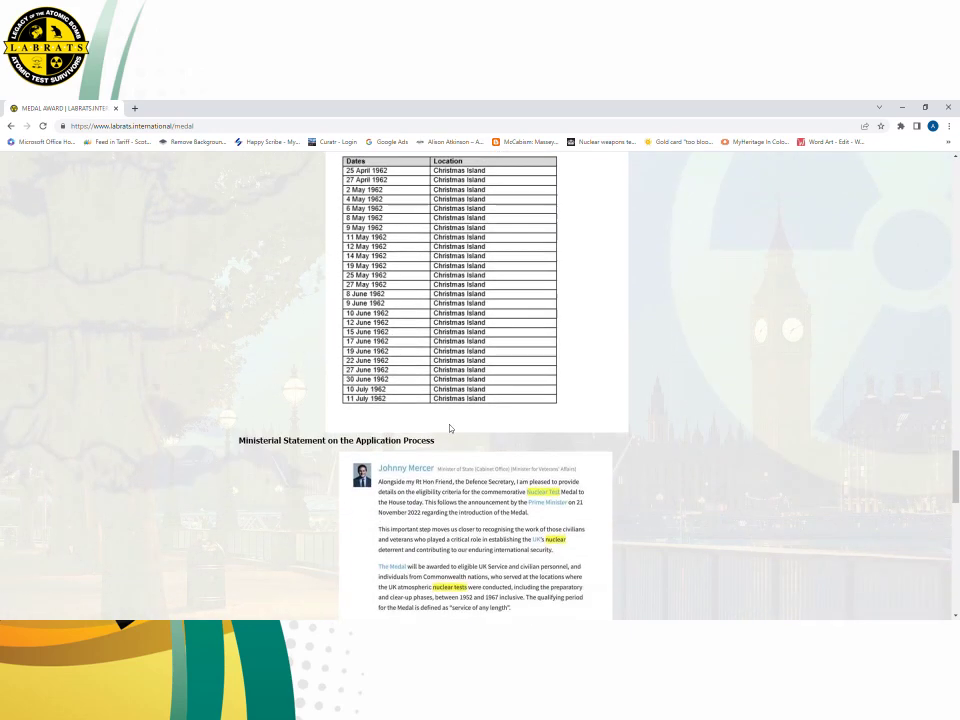
{"action": "scroll", "coordinate": [450, 428], "scroll_direction": "down", "scroll_amount": 1}
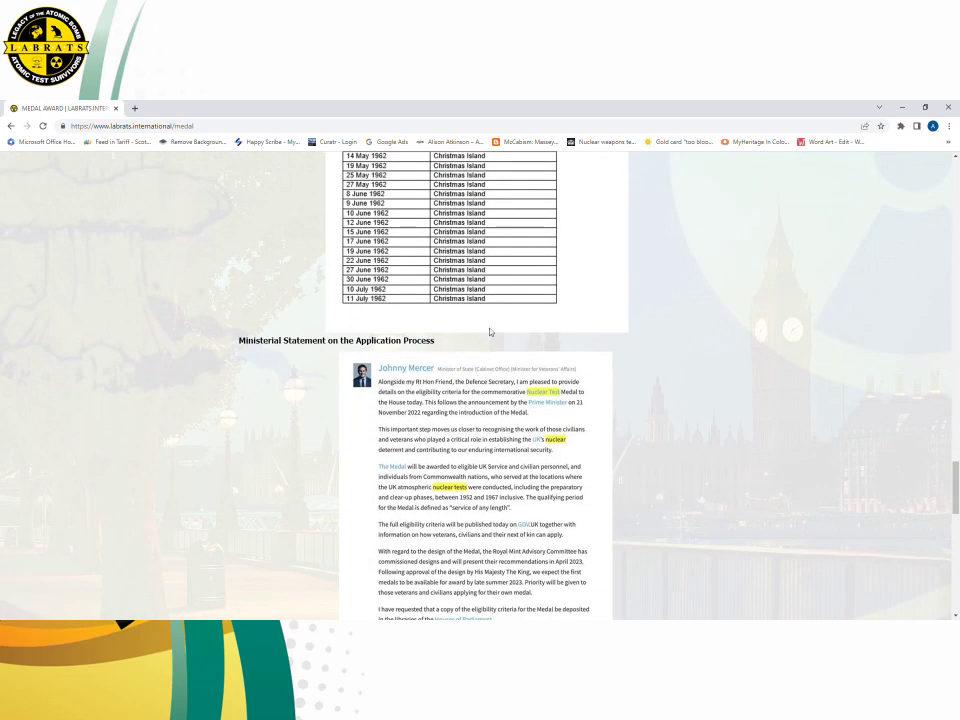
{"action": "scroll", "coordinate": [464, 392], "scroll_direction": "down", "scroll_amount": 3}
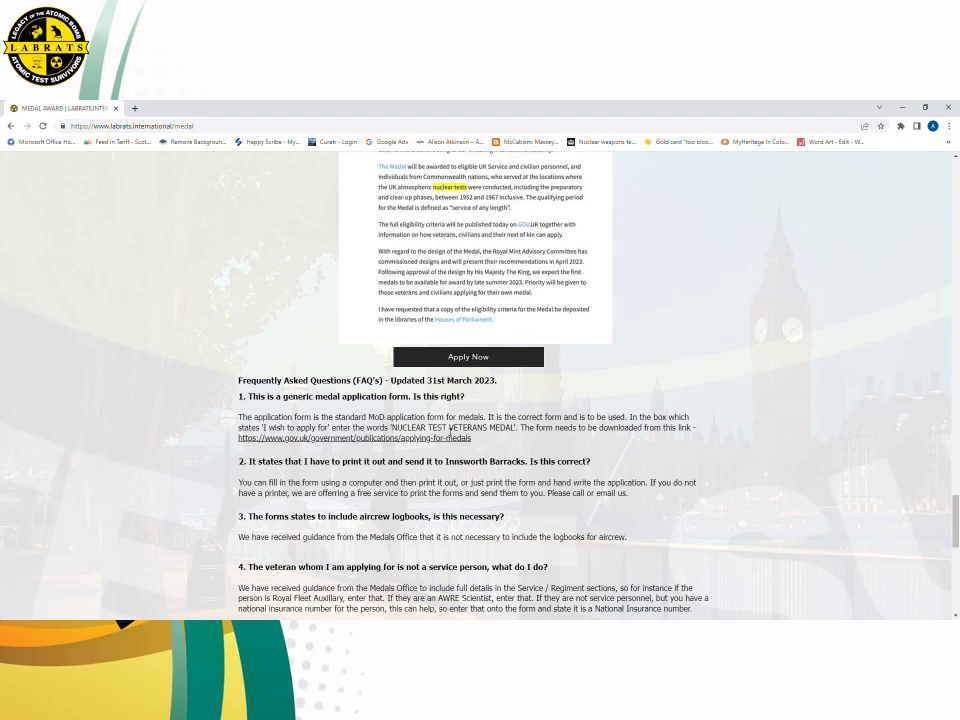
{"action": "scroll", "coordinate": [491, 397], "scroll_direction": "down", "scroll_amount": 3}
{"action": "scroll", "coordinate": [450, 430], "scroll_direction": "up", "scroll_amount": 3}
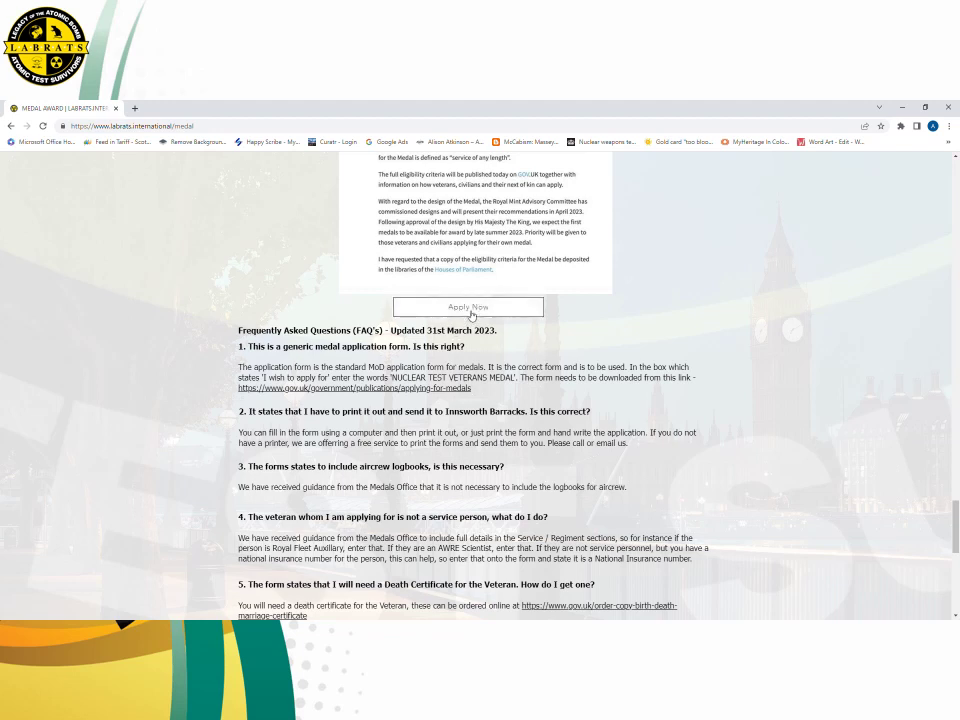
{"action": "left_click", "coordinate": [472, 313]}
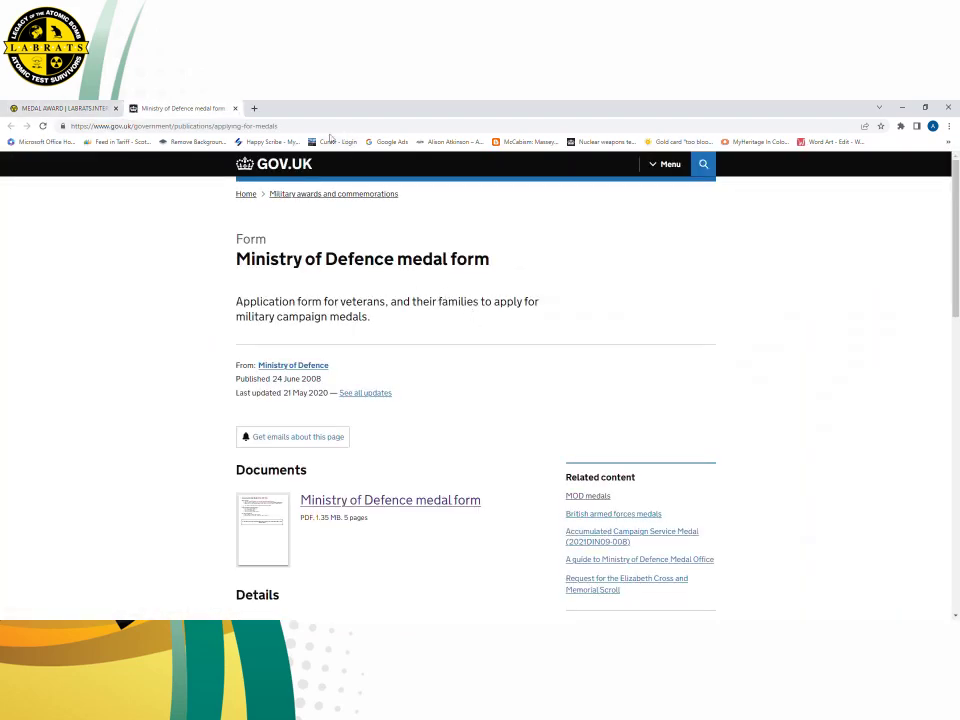
Step: Open the 'Ministry of Defence medal form' PDF (MODMO_0001-E) from the GOV.UK page
{"action": "left_click", "coordinate": [118, 127]}
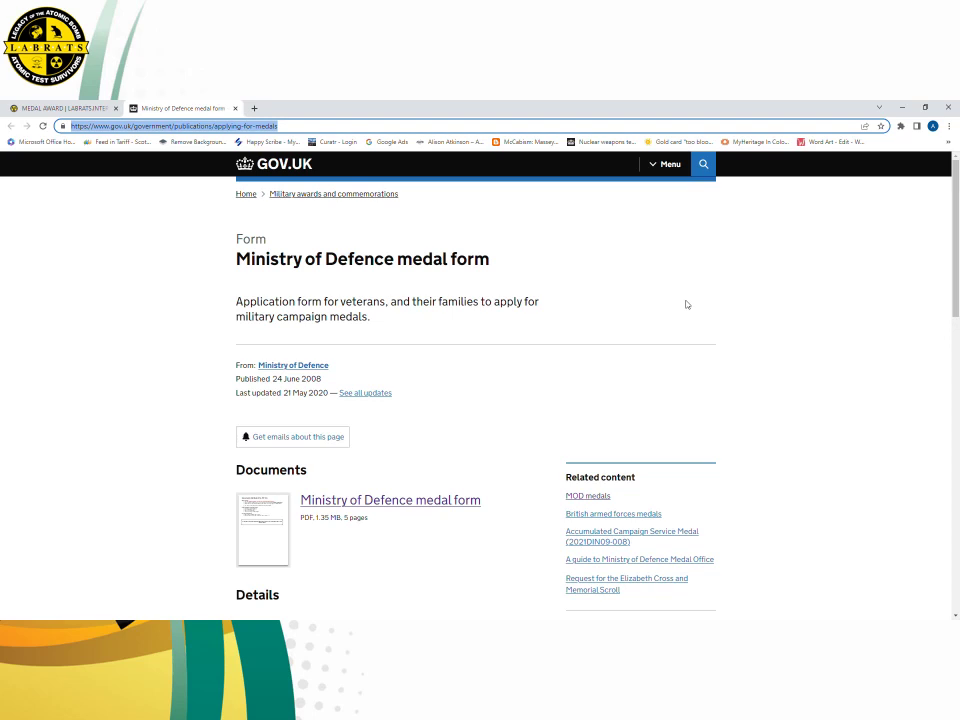
{"action": "scroll", "coordinate": [521, 370], "scroll_direction": "down", "scroll_amount": 1}
{"action": "scroll", "coordinate": [521, 370], "scroll_direction": "down", "scroll_amount": 1}
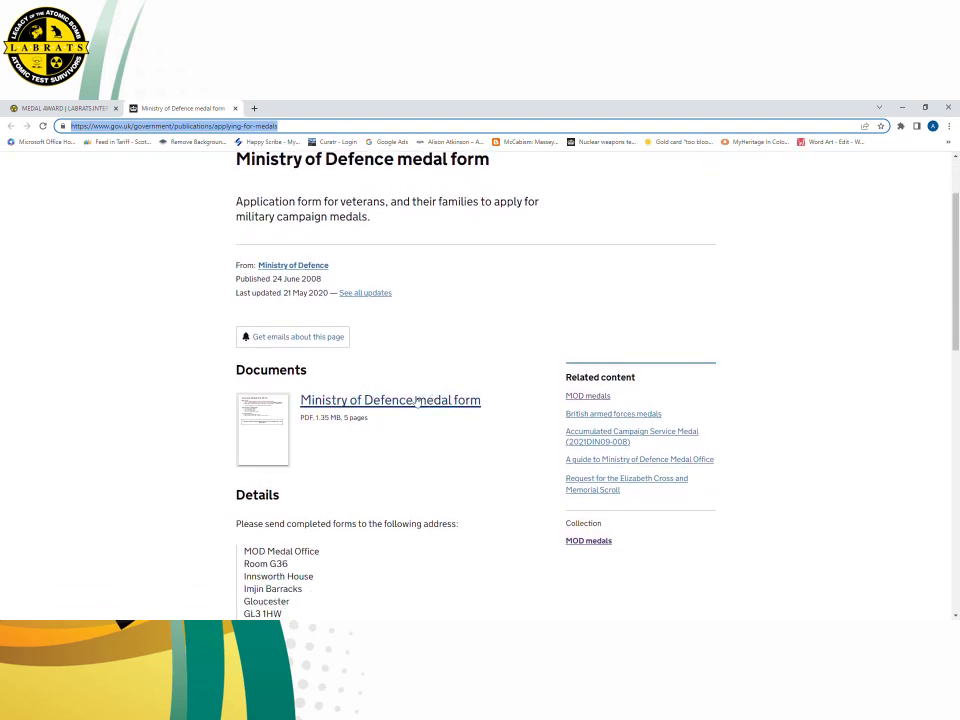
{"action": "left_click", "coordinate": [386, 405]}
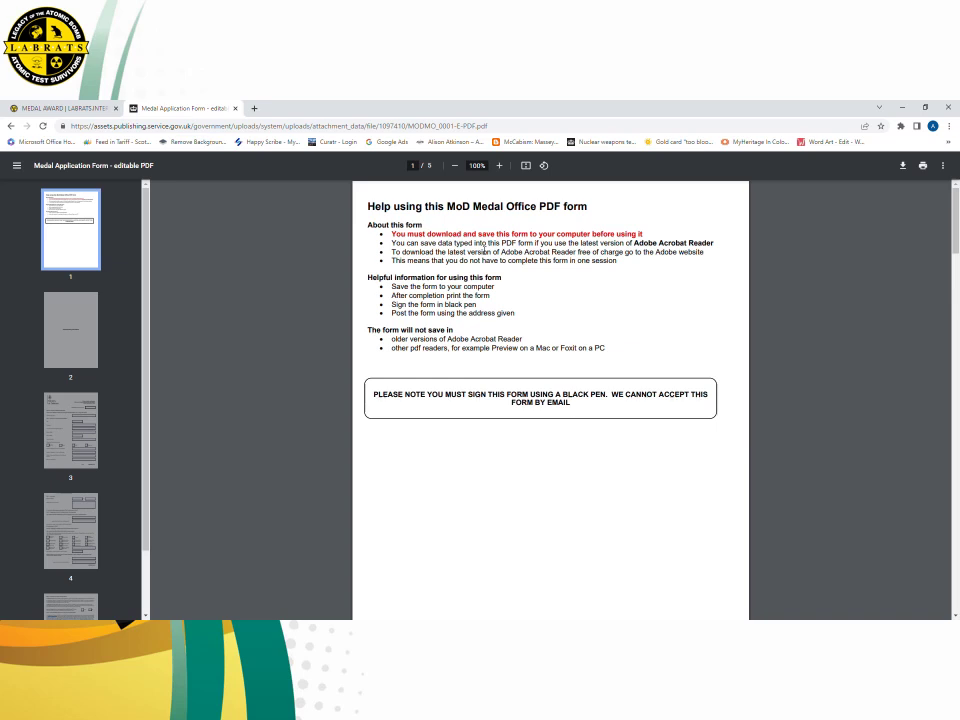
Step: On page 3, enter NUCLEAR TEST VETERAN SERVICE MEDAL in the 'I wish to apply for a' field
{"action": "left_click", "coordinate": [75, 436]}
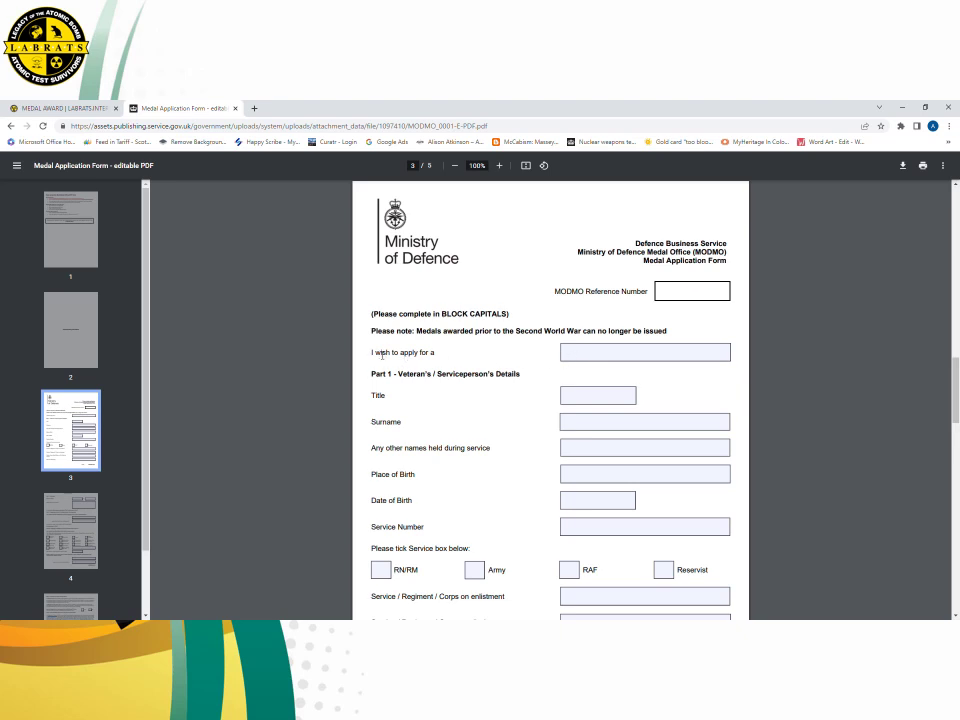
{"action": "left_click", "coordinate": [591, 357]}
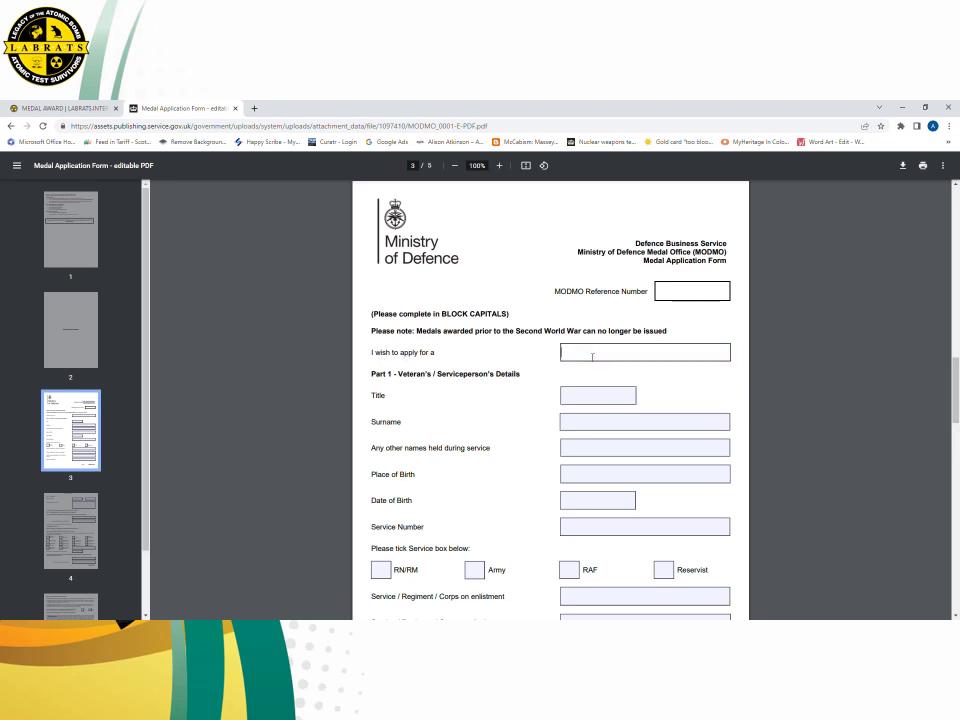
{"action": "type", "text": "NUCLEAR TEST VETERAN SERVICE MEDAL"}
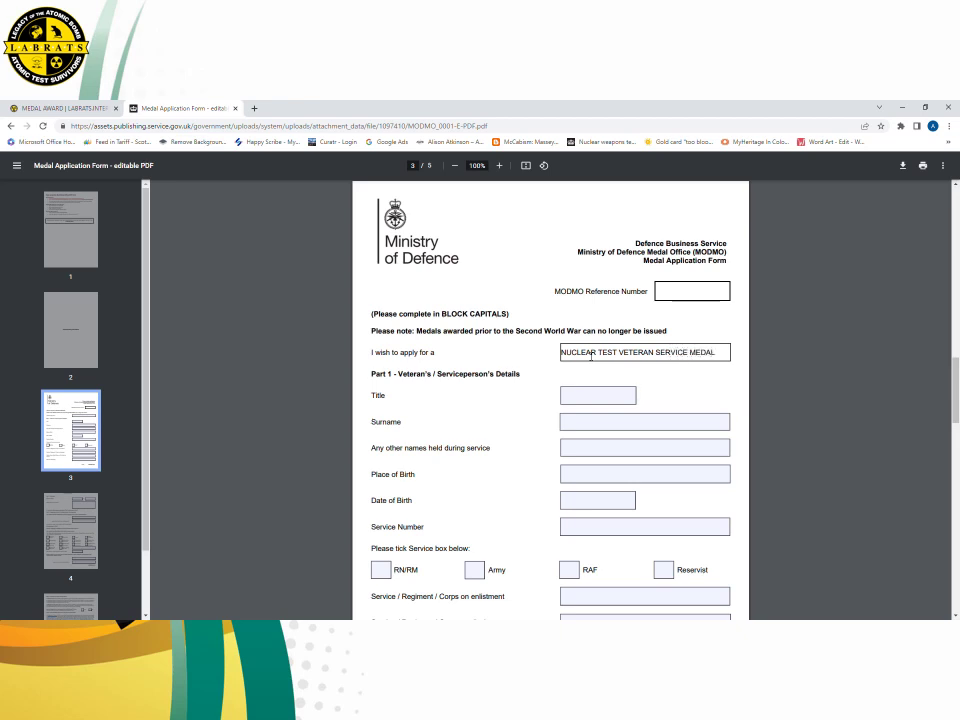
{"action": "key", "text": "Tab"}
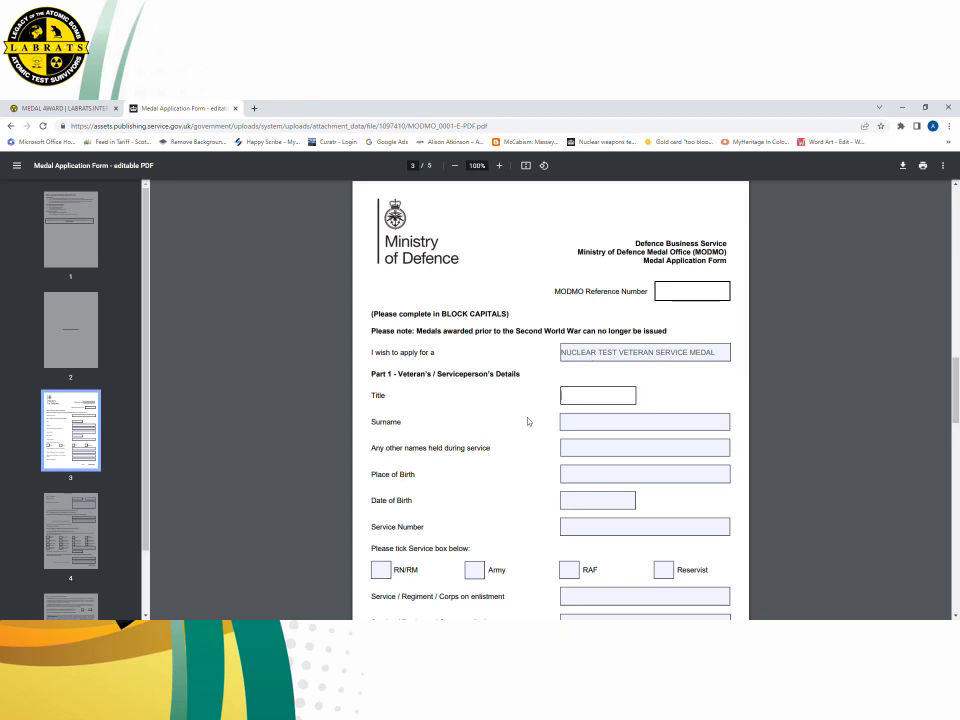
{"action": "scroll", "coordinate": [528, 421], "scroll_direction": "down", "scroll_amount": 1}
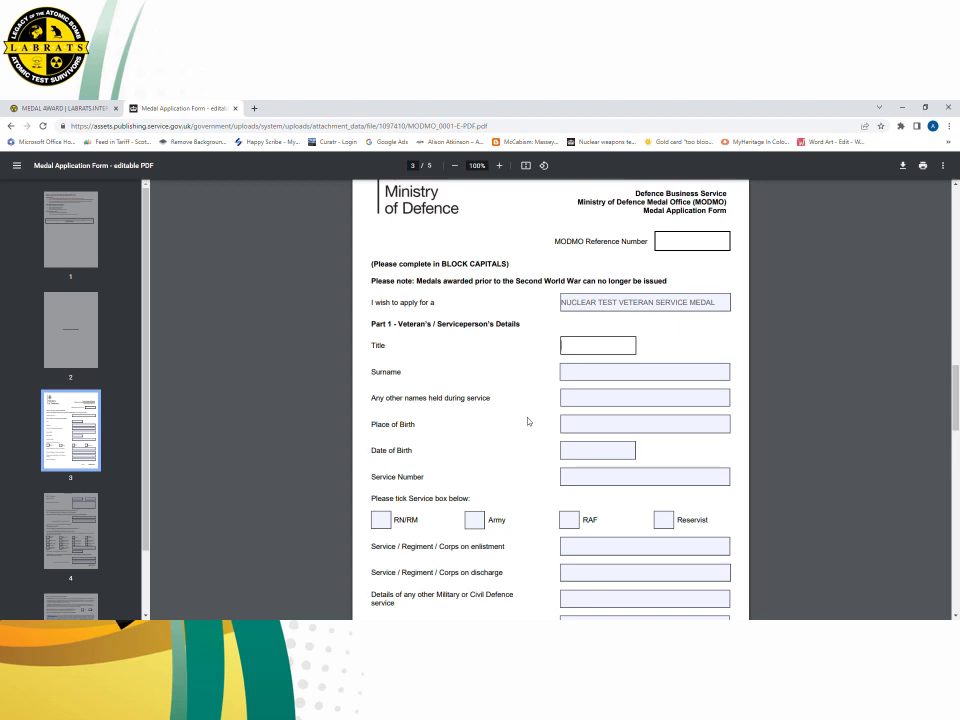
Step: Enter the veteran's title MR and their surname
{"action": "type", "text": "MR"}
{"action": "key", "text": "Tab"}
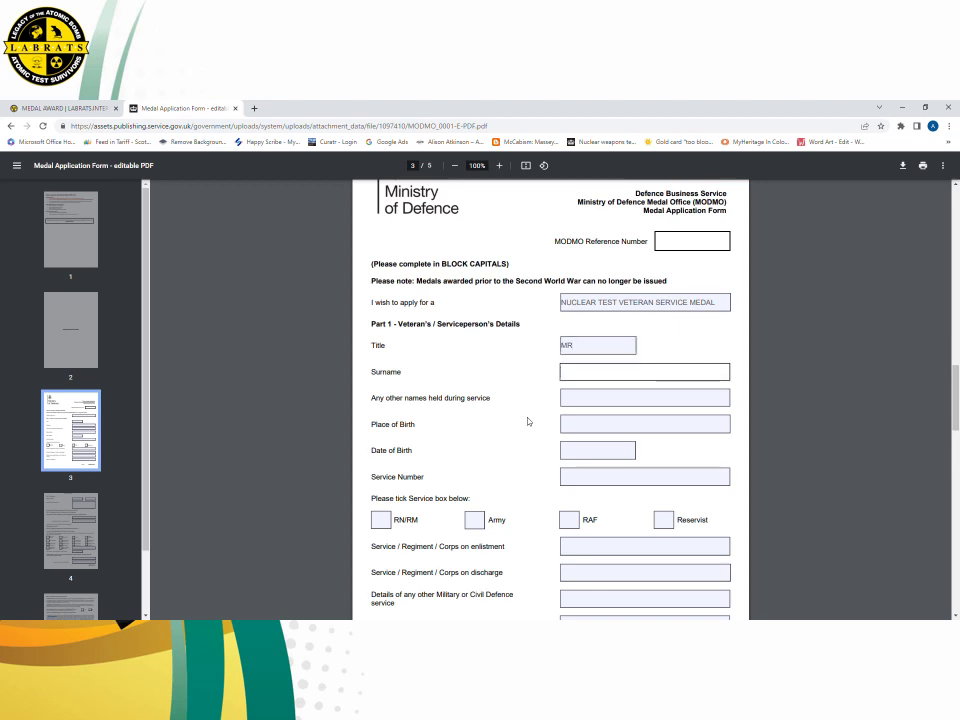
{"action": "type", "text": "OWEN"}
{"action": "key", "text": "Tab"}
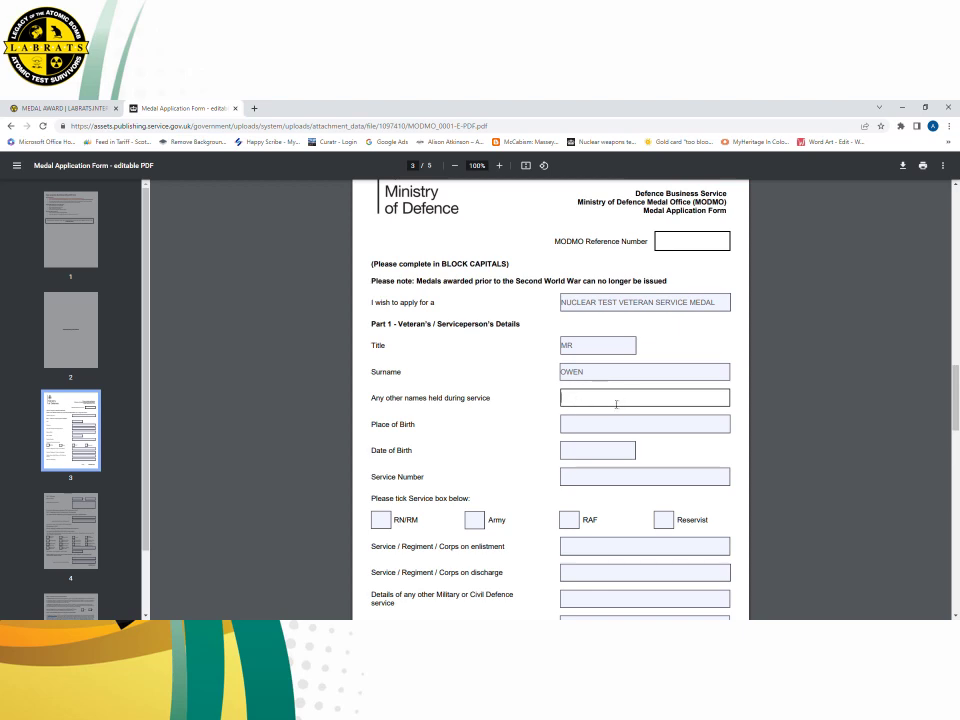
{"action": "left_click", "coordinate": [583, 426]}
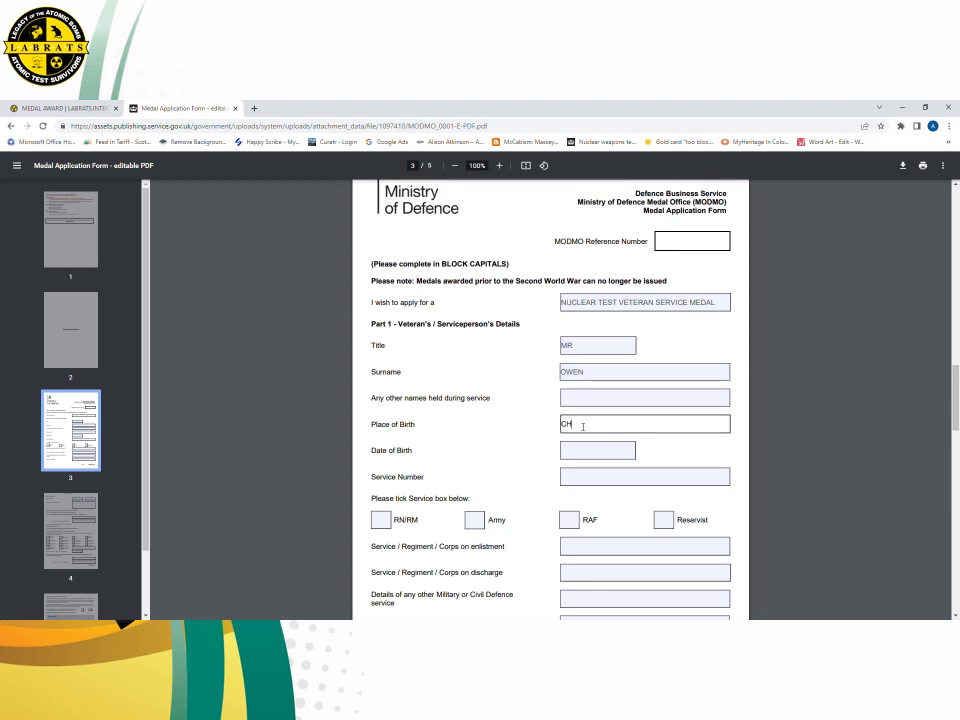
{"action": "key", "text": "Tab"}
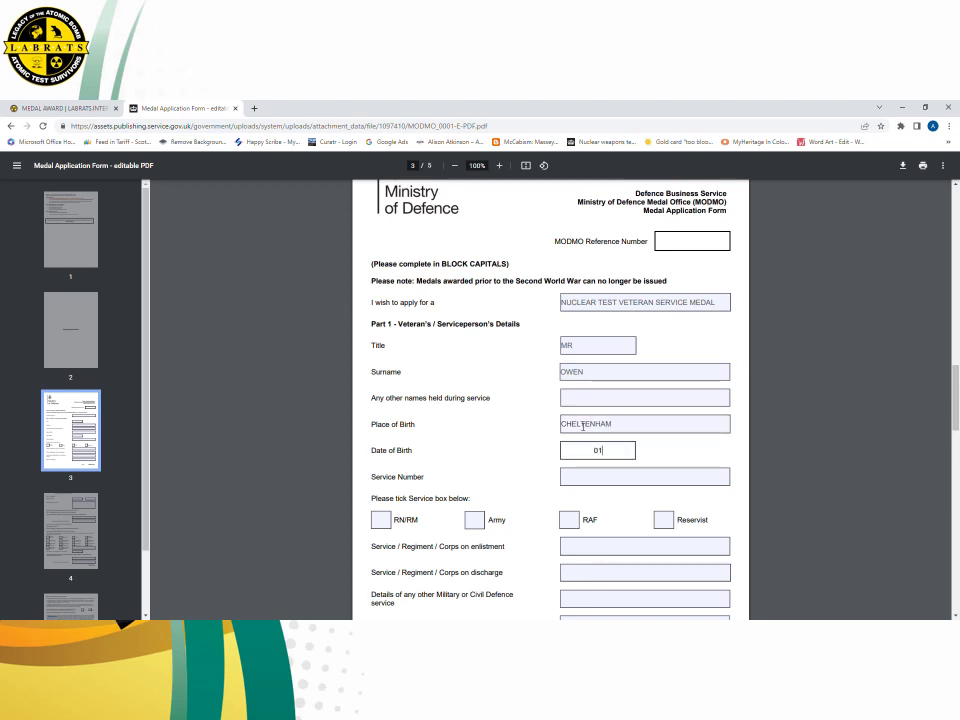
{"action": "key", "text": "Tab"}
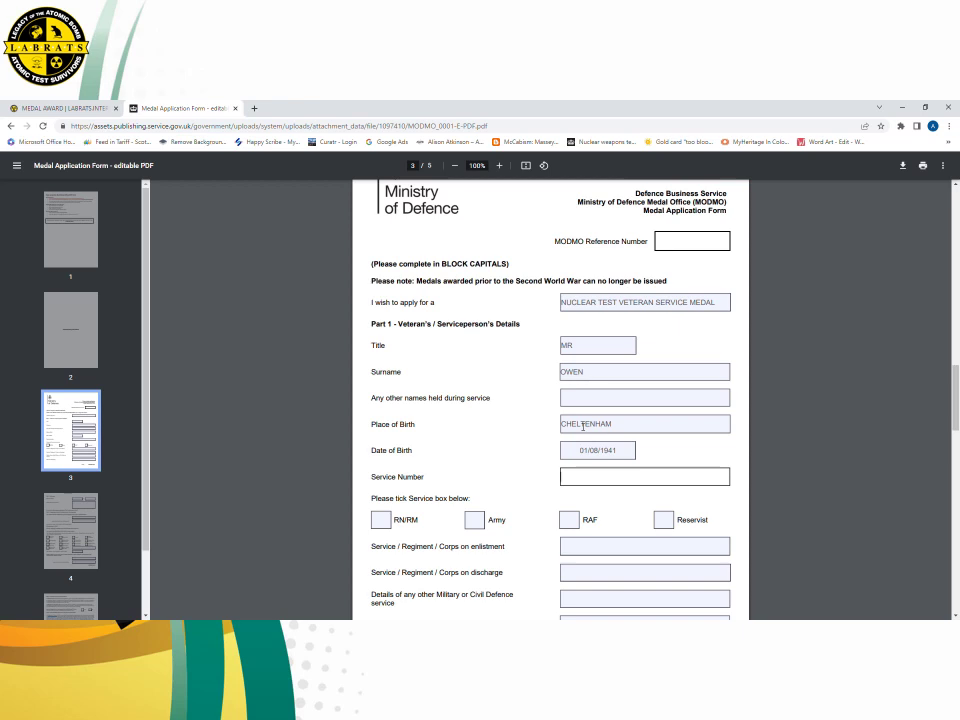
{"action": "scroll", "coordinate": [525, 414], "scroll_direction": "down", "scroll_amount": 1}
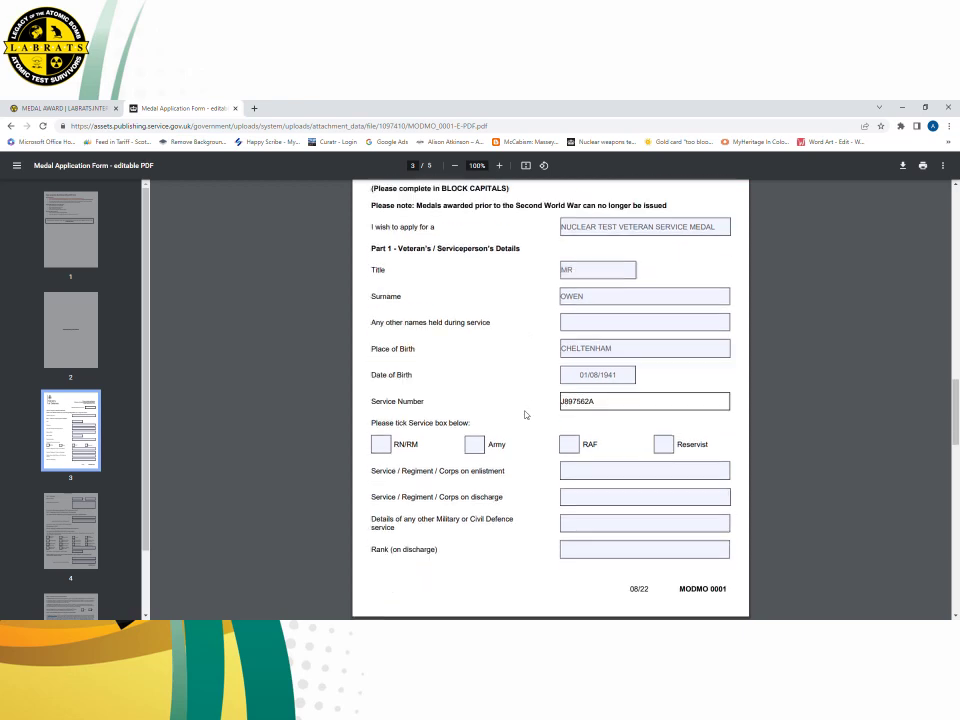
{"action": "scroll", "coordinate": [525, 414], "scroll_direction": "down", "scroll_amount": 1}
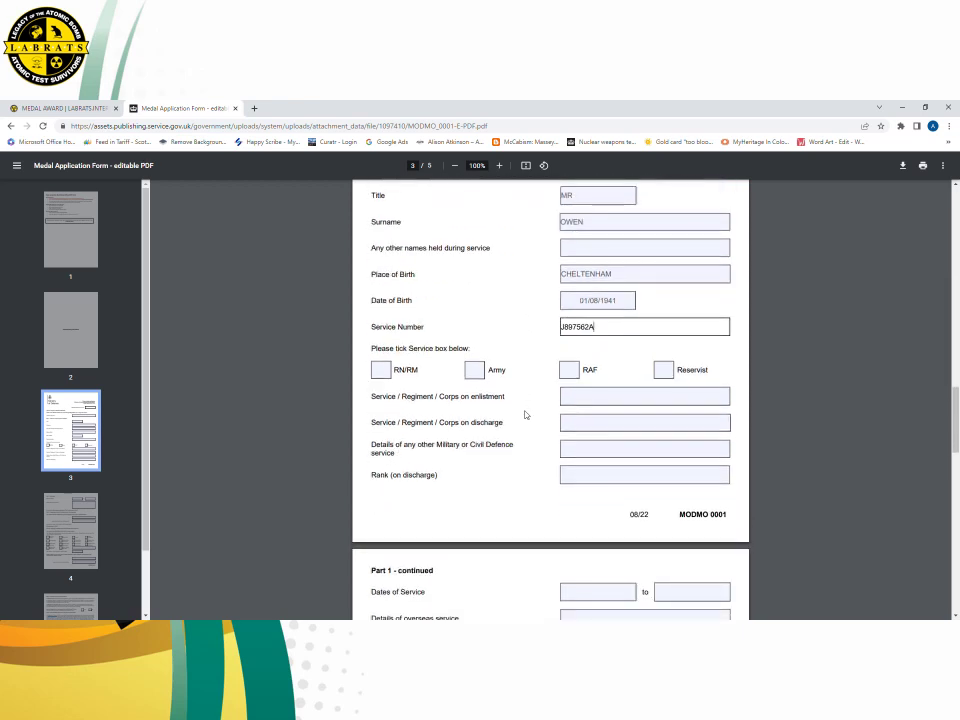
Step: Toggle RN/RM, then enter ROYAL FLEET AUXILLIARY, NEW ZEALAND and a National Insurance number in the service fields
{"action": "left_click", "coordinate": [380, 372]}
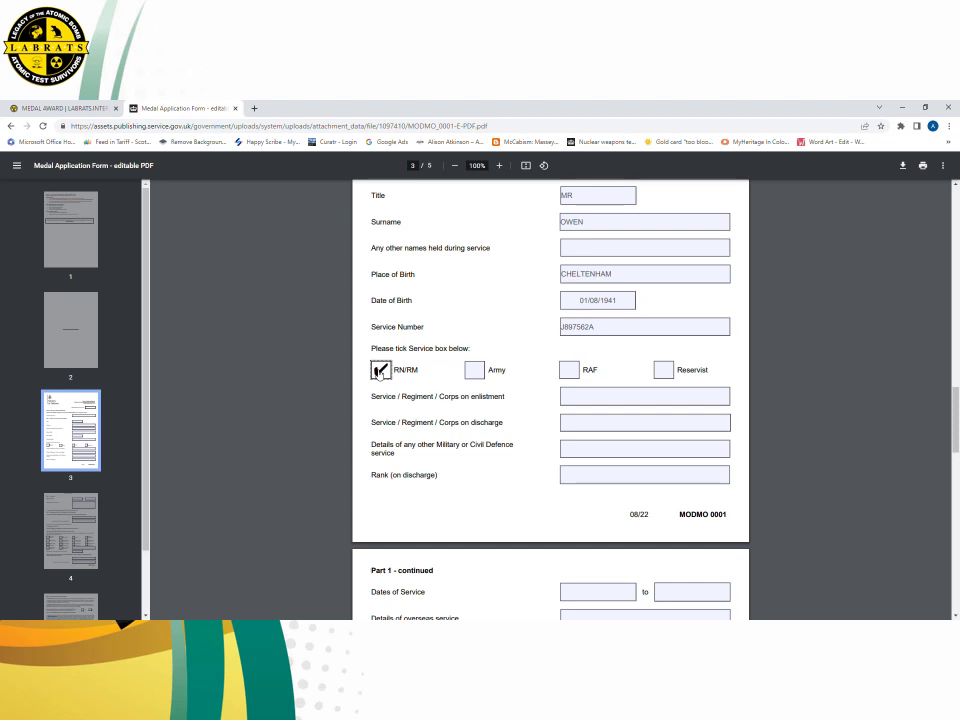
{"action": "left_click", "coordinate": [379, 372]}
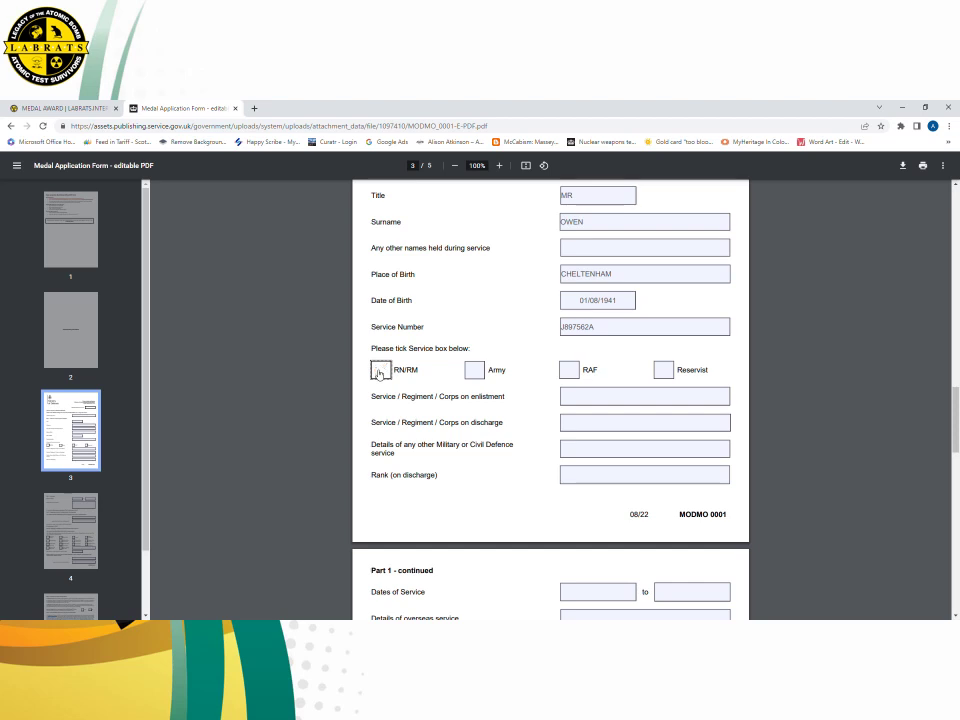
{"action": "left_click", "coordinate": [577, 400]}
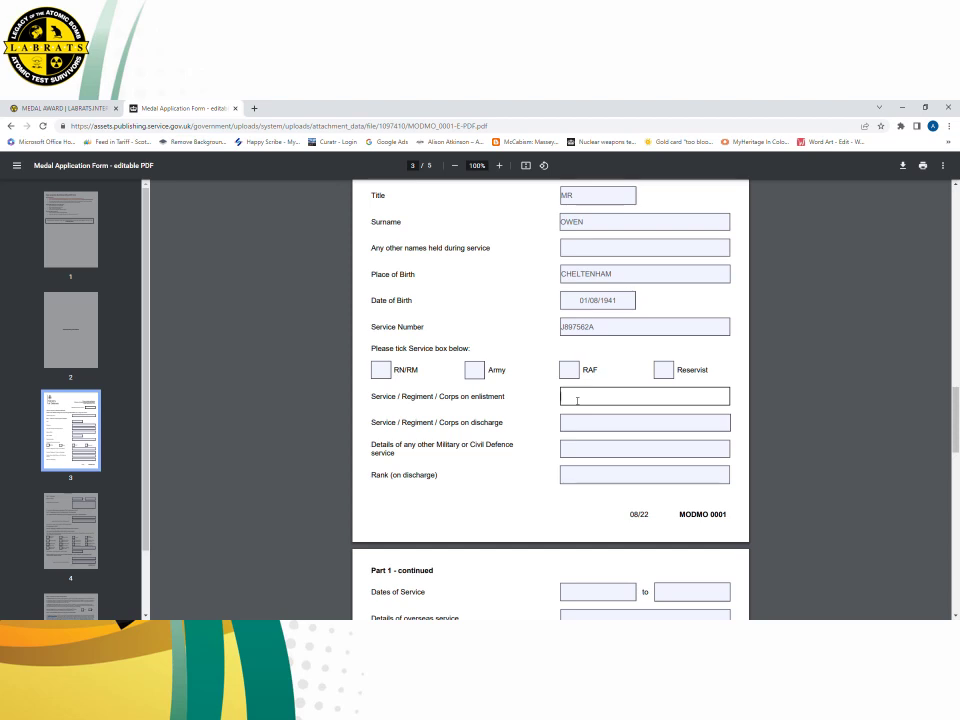
{"action": "type", "text": "ROYAL FLEET AUXILLIARY"}
{"action": "key", "text": "Tab"}
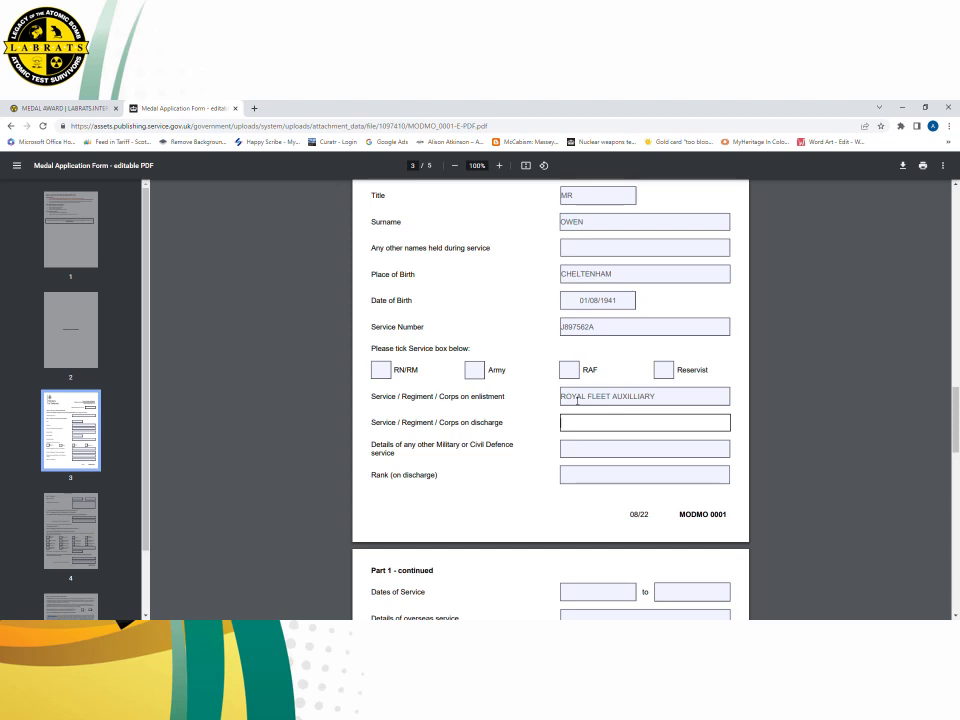
{"action": "type", "text": "NEW ZEALAND"}
{"action": "key", "text": "Tab"}
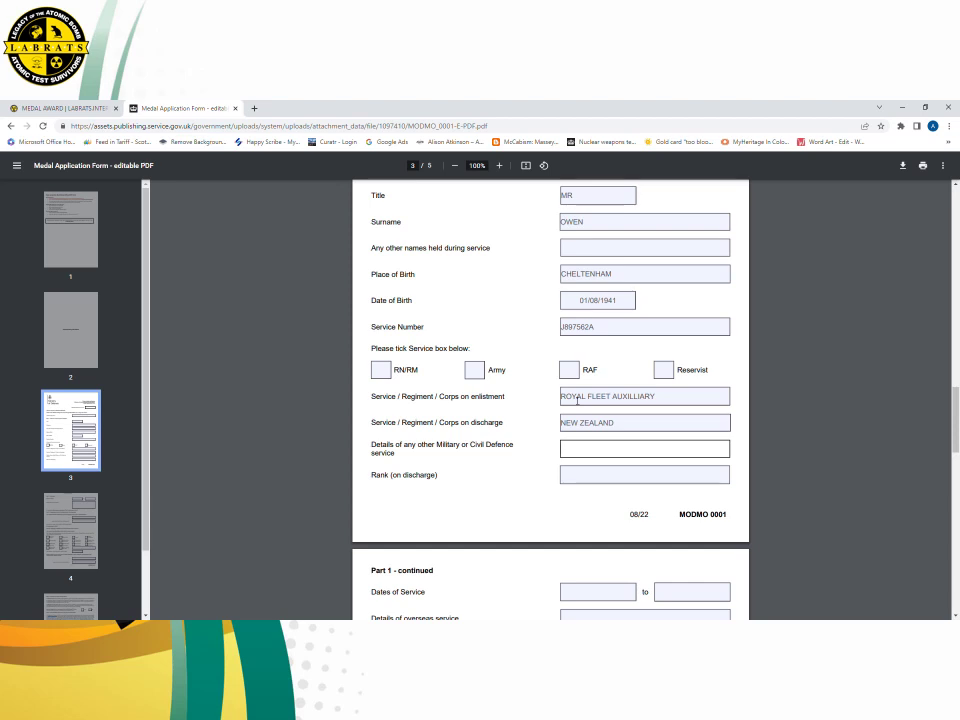
Step: Delete the mistaken other-service, discharge and enlistment entries
{"action": "left_click_drag", "start_coordinate": [655, 449], "coordinate": [550, 449]}
{"action": "left_click_drag", "start_coordinate": [662, 449], "coordinate": [551, 453]}
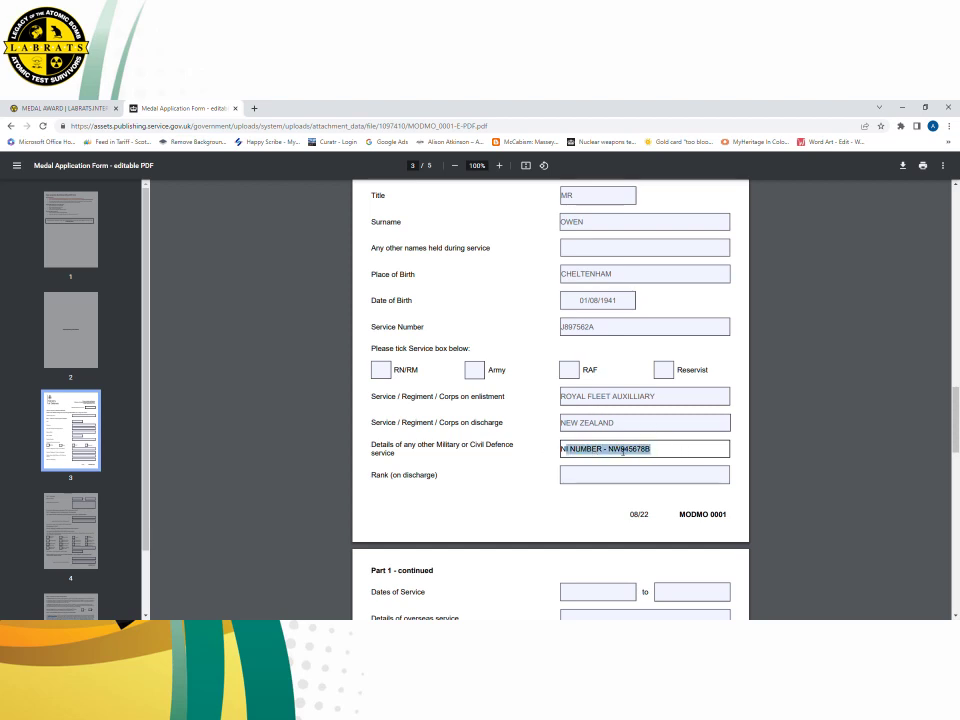
{"action": "key", "text": "BackSpace"}
{"action": "key", "text": "shift+Tab"}
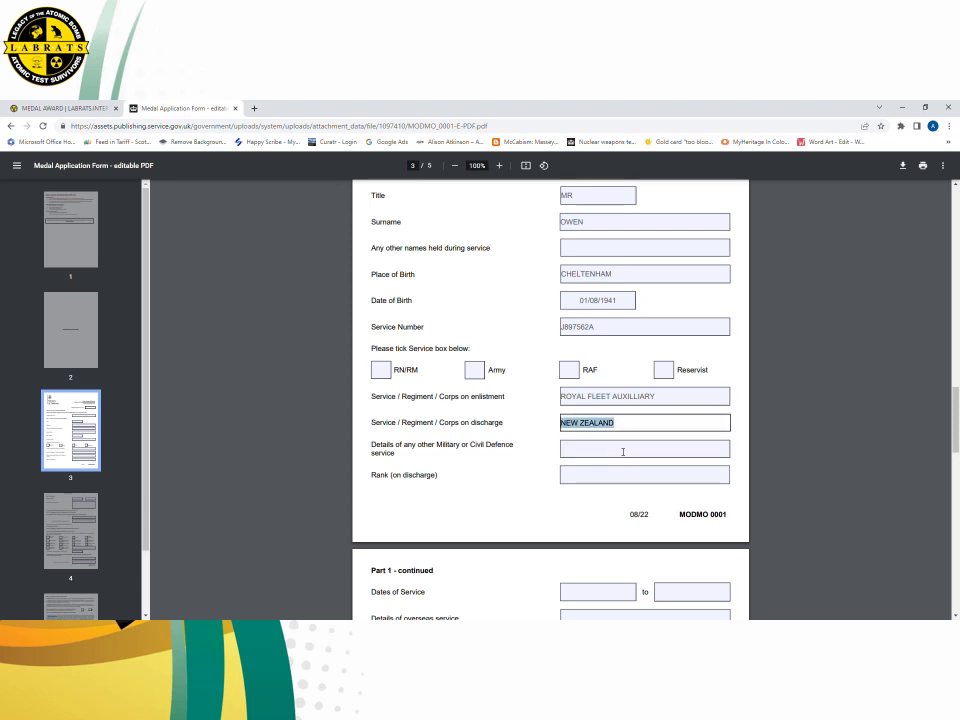
{"action": "key", "text": "BackSpace"}
{"action": "key", "text": "shift+Tab"}
{"action": "key", "text": "BackSpace"}
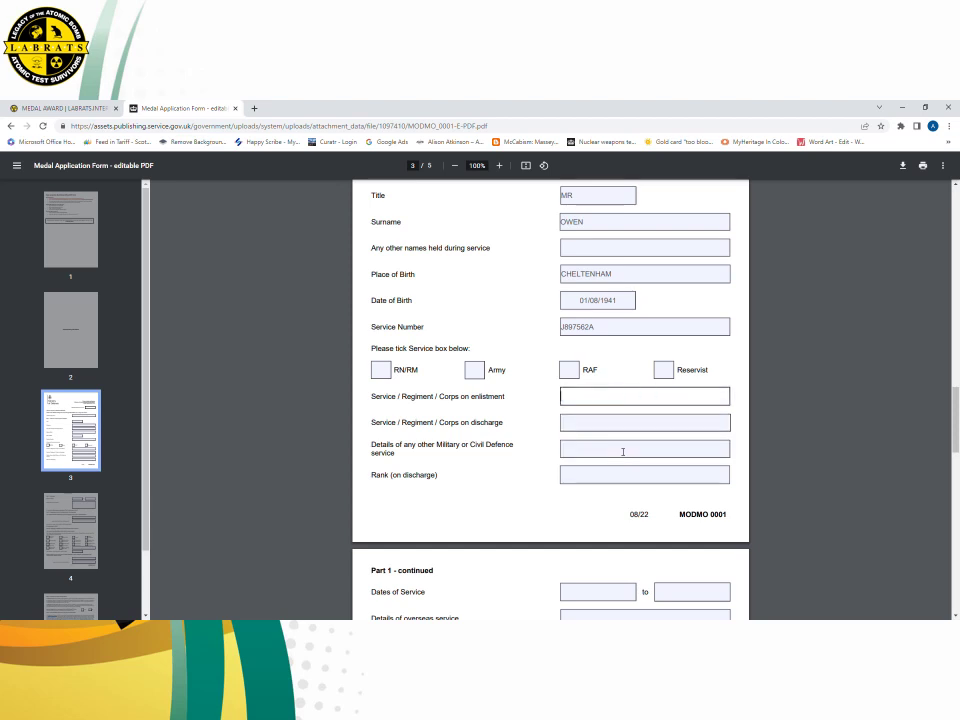
Step: Tick RN/RM and enter enlistment HMS JUTLAND, discharge PORTSMOUTH and rank ABLE SEAMAN
{"action": "left_click", "coordinate": [381, 370]}
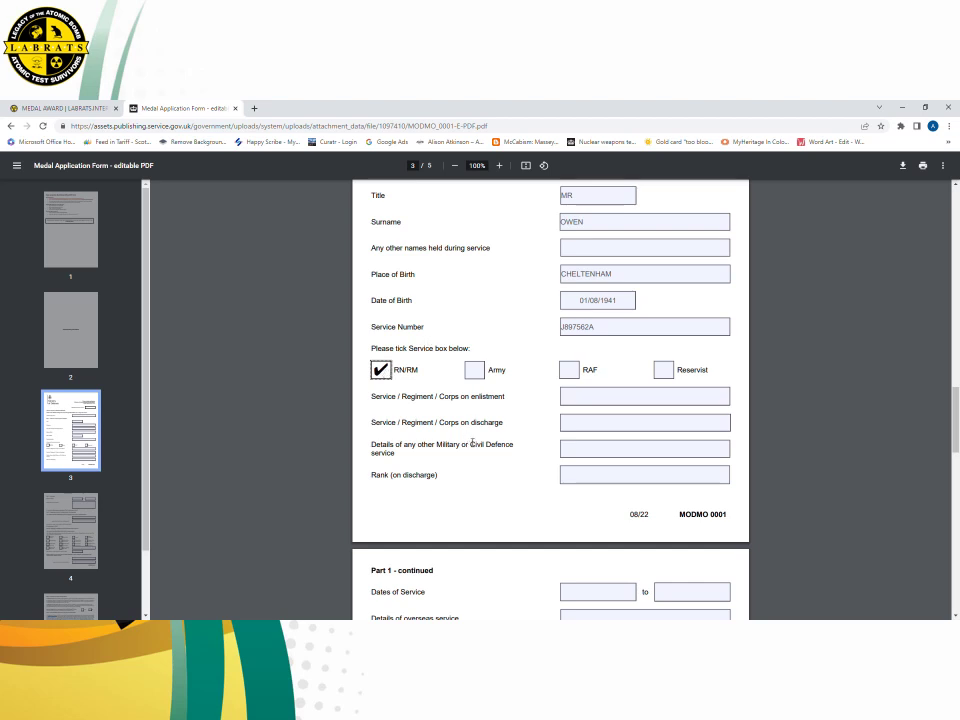
{"action": "scroll", "coordinate": [575, 362], "scroll_direction": "down", "scroll_amount": 1}
{"action": "left_click", "coordinate": [578, 346]}
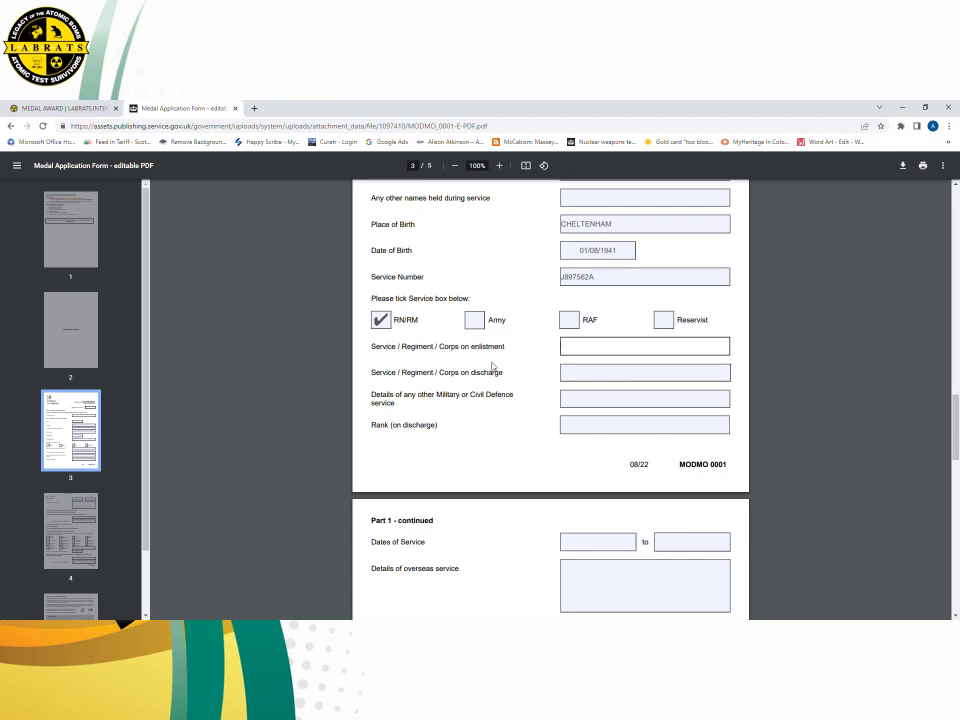
{"action": "type", "text": "HMS JUTLAND"}
{"action": "key", "text": "Tab"}
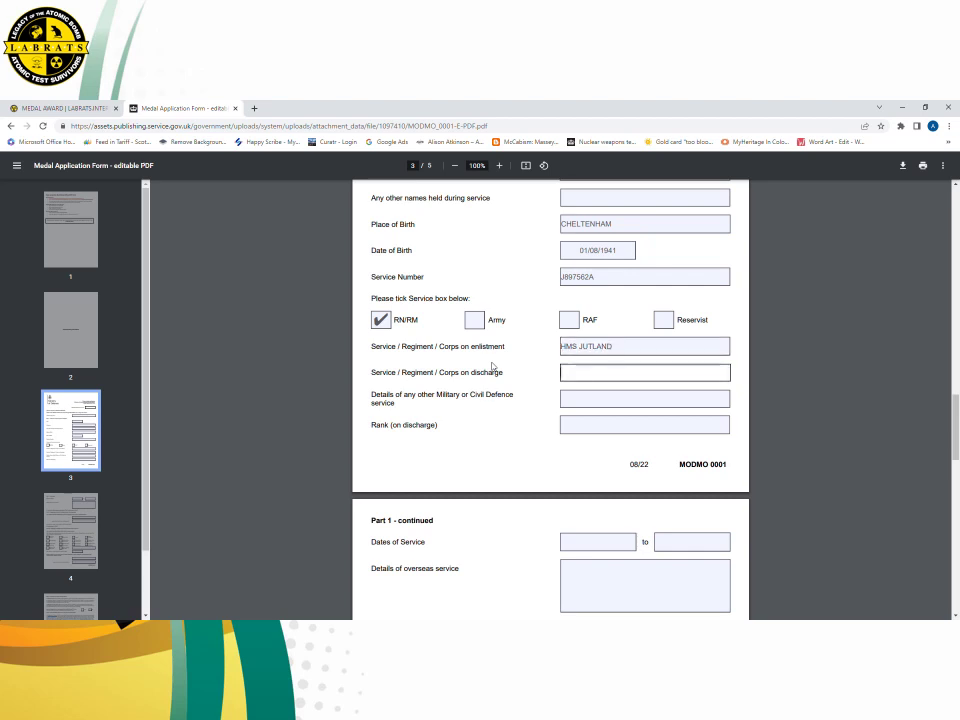
{"action": "type", "text": "PORTSMOUTH"}
{"action": "key", "text": "Tab"}
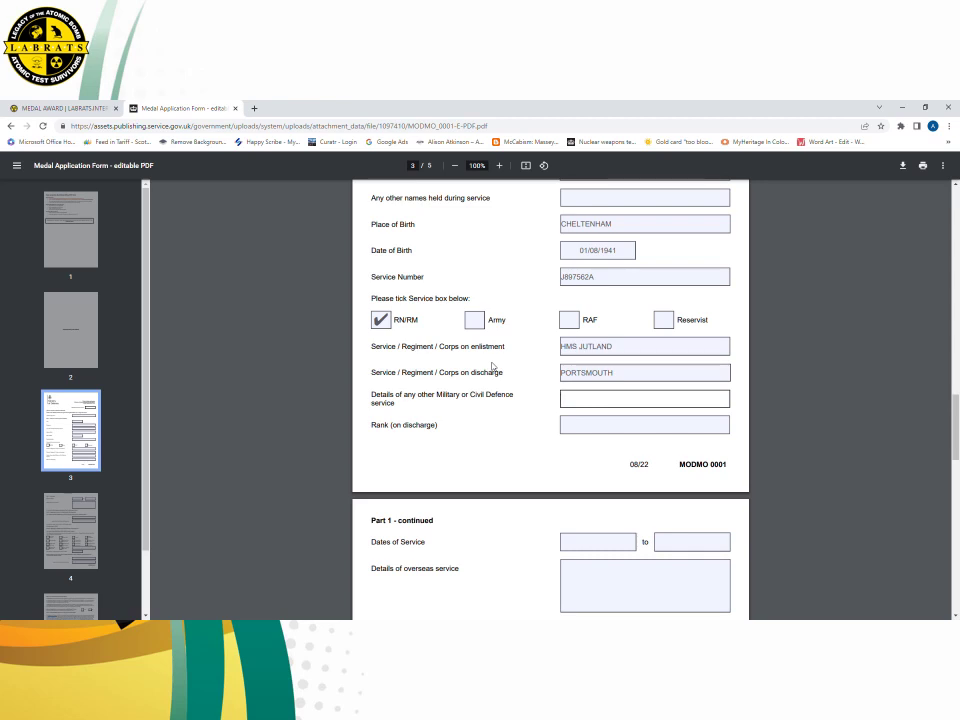
{"action": "key", "text": "Tab"}
{"action": "type", "text": "ABLE SE"}
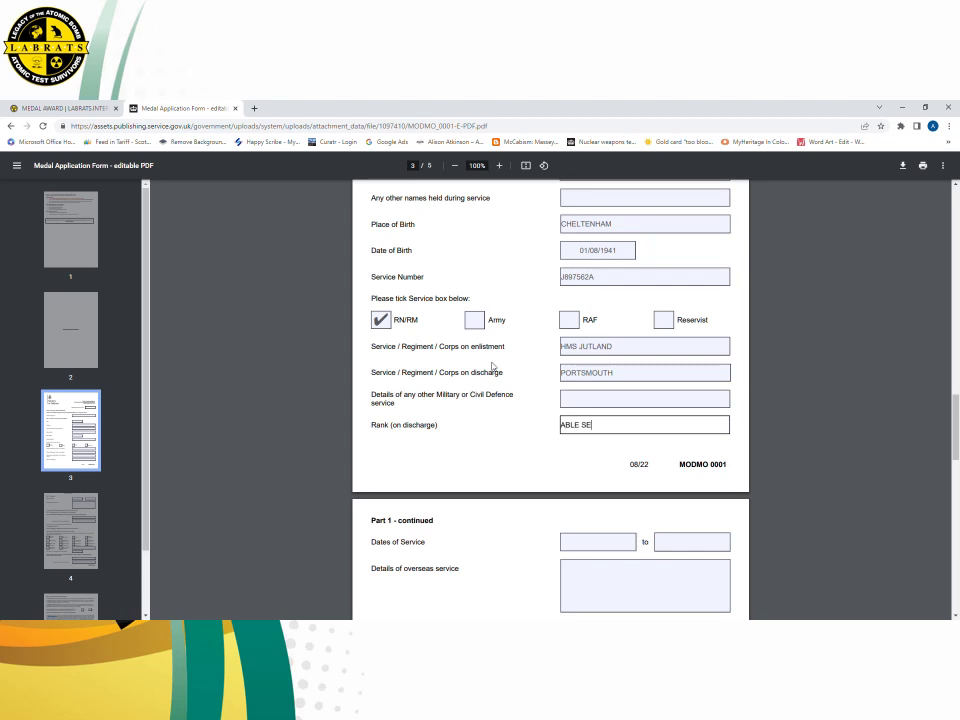
{"action": "type", "text": "AMAN"}
{"action": "key", "text": "Tab"}
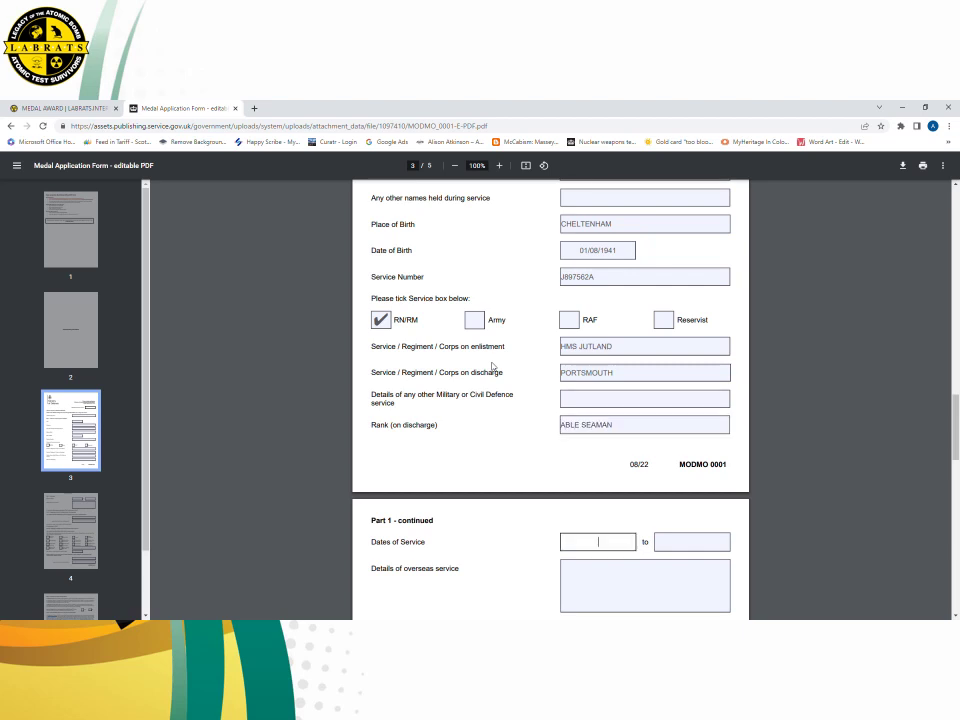
Step: Enter service dates from 01/08/1956 to 1968
{"action": "scroll", "coordinate": [492, 367], "scroll_direction": "down", "scroll_amount": 1}
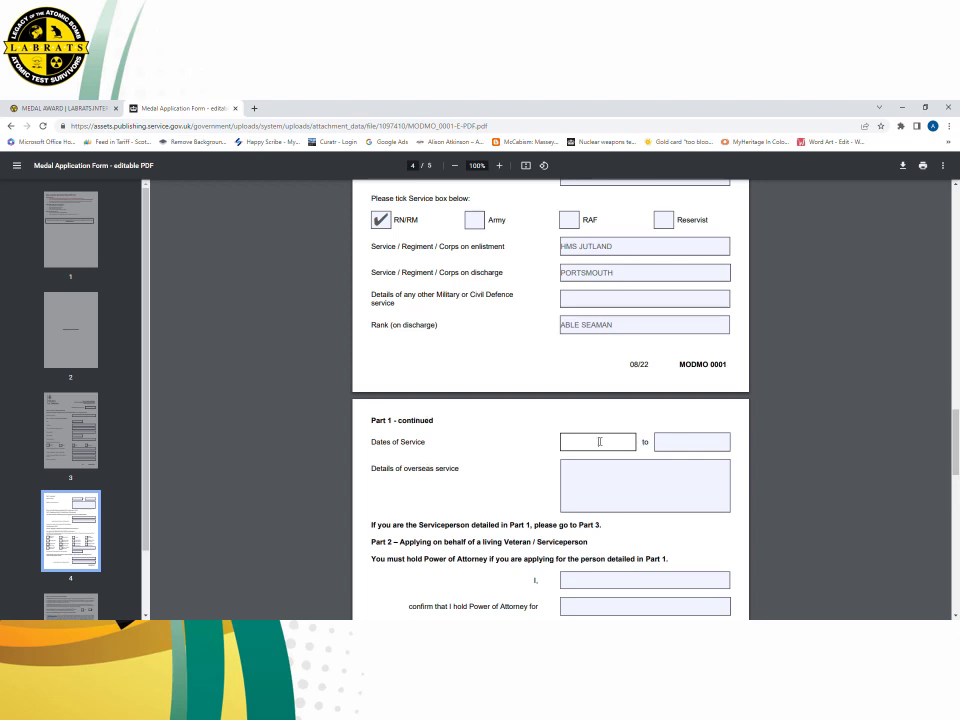
{"action": "type", "text": "01/08/1956"}
{"action": "key", "text": "Tab"}
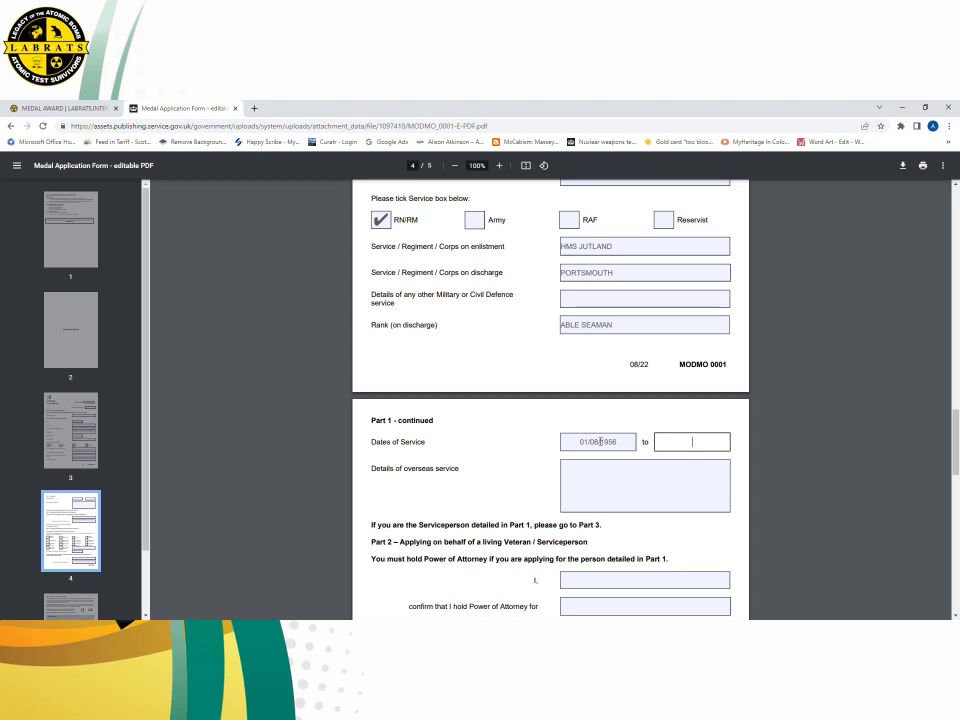
{"action": "type", "text": "1968"}
{"action": "key", "text": "Tab"}
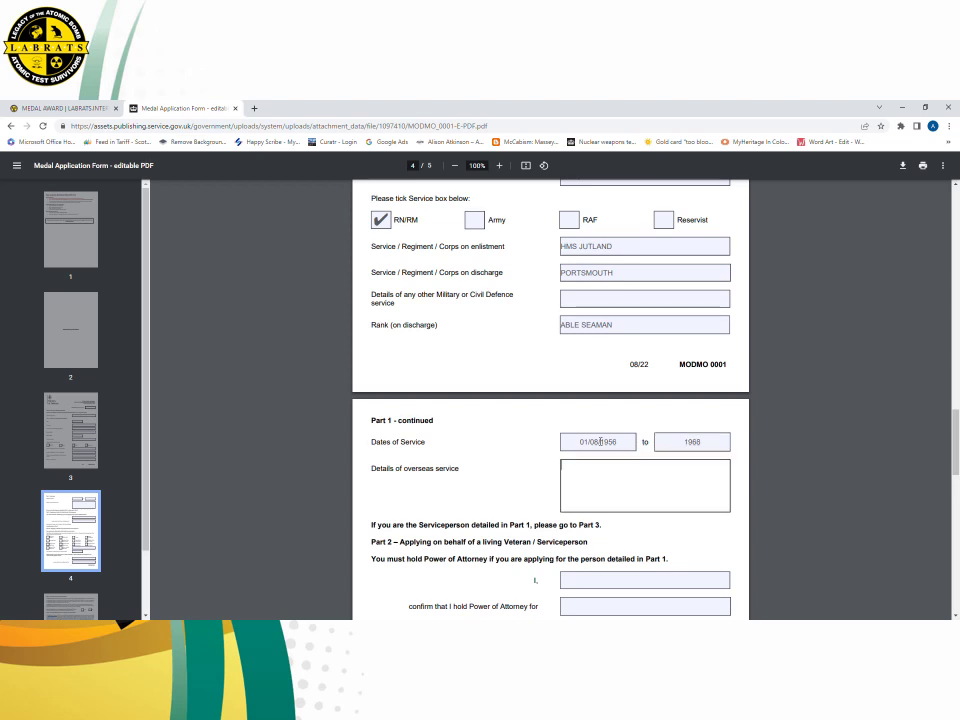
Step: Go back up and select the entered service number to check it
{"action": "scroll", "coordinate": [600, 441], "scroll_direction": "up", "scroll_amount": 3}
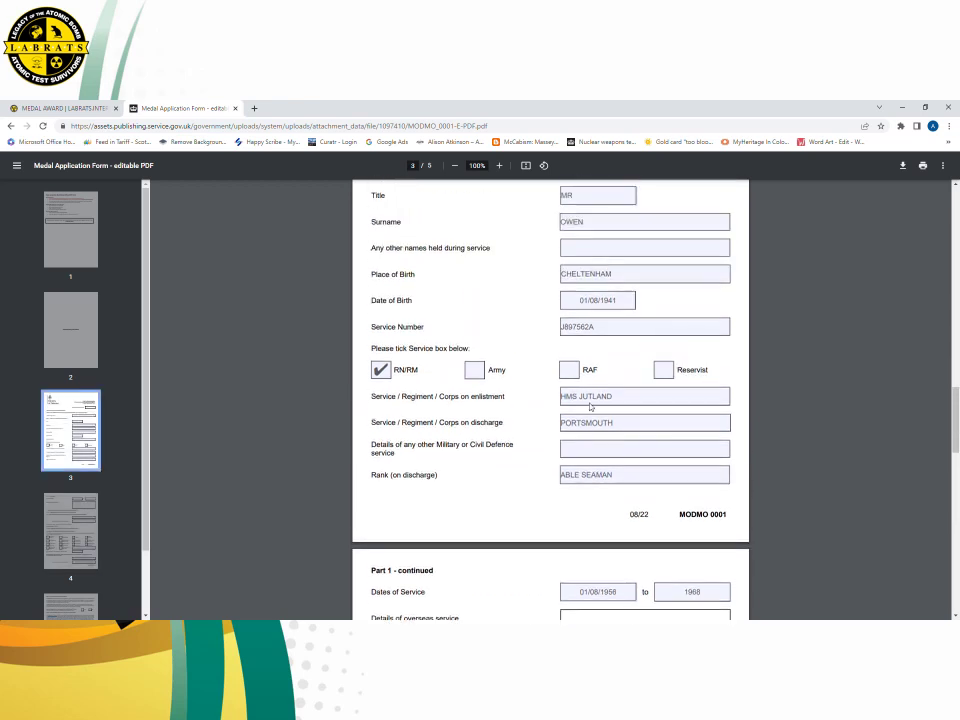
{"action": "left_click", "coordinate": [611, 322]}
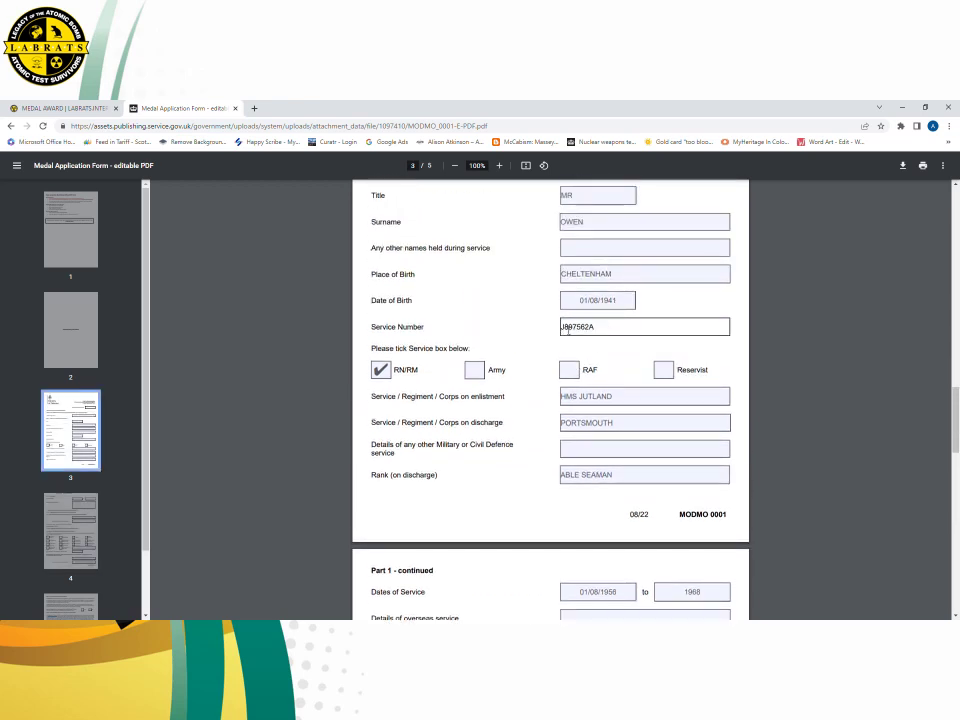
{"action": "left_click_drag", "start_coordinate": [561, 327], "coordinate": [612, 333]}
{"action": "scroll", "coordinate": [618, 381], "scroll_direction": "down", "scroll_amount": 4}
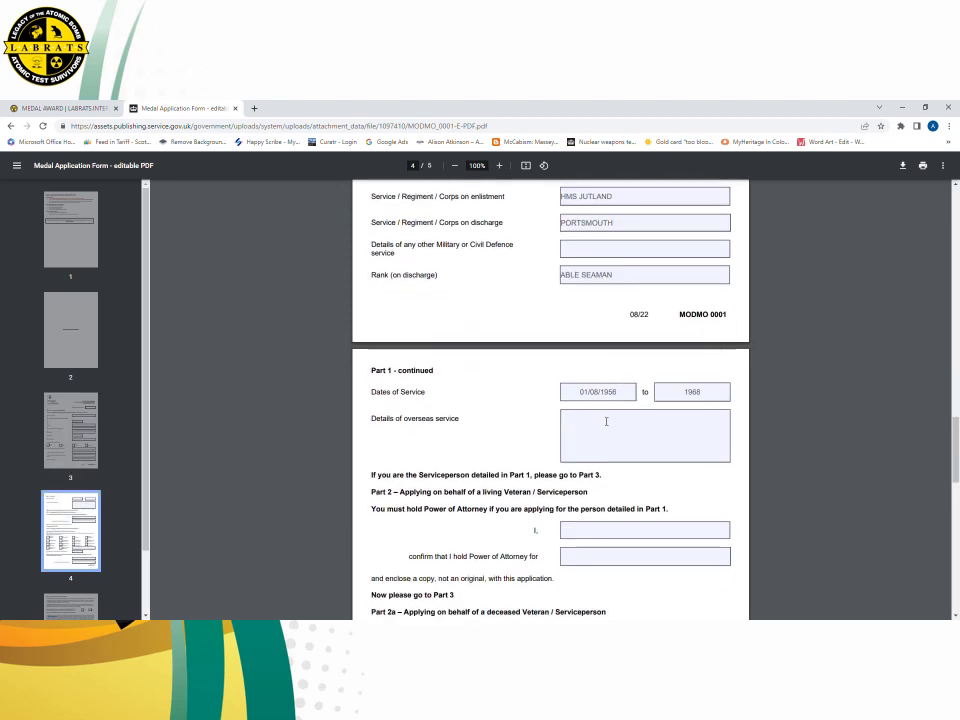
Step: Enter CHRISTMAS ISLAND as the overseas service and scroll to review the form
{"action": "left_click", "coordinate": [605, 423]}
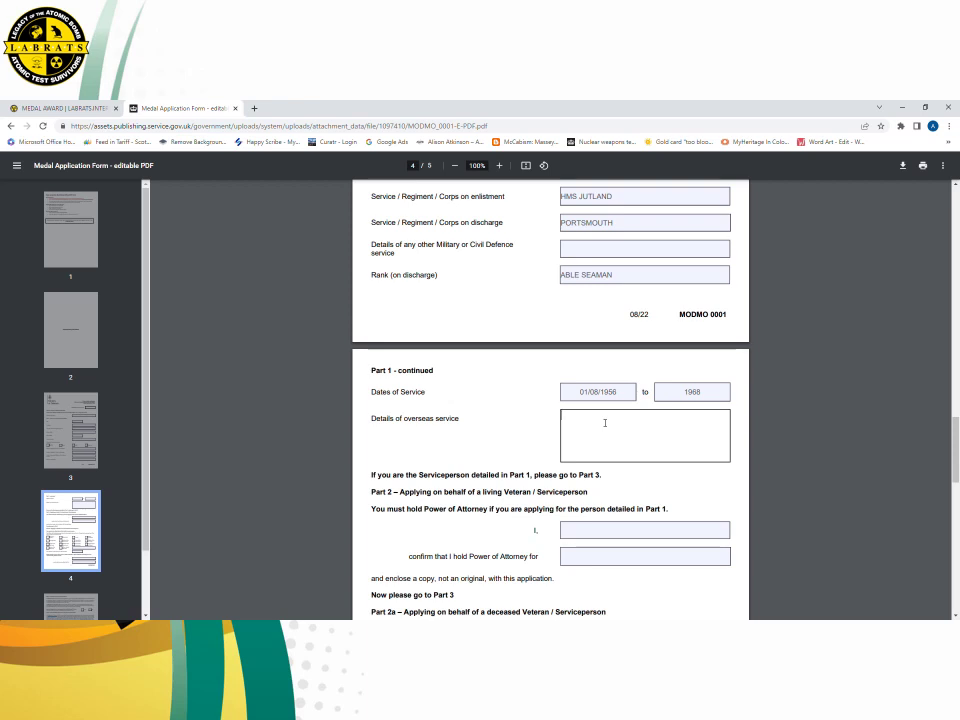
{"action": "type", "text": "CHRISTMAS ISLAND"}
{"action": "key", "text": "Tab"}
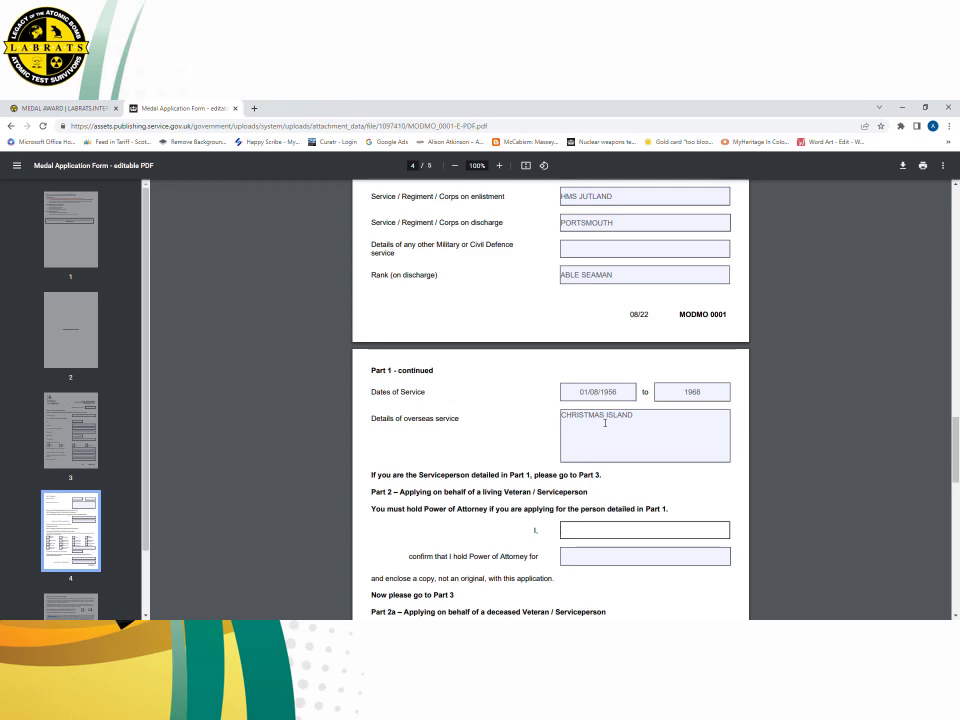
{"action": "scroll", "coordinate": [600, 400], "scroll_direction": "up", "scroll_amount": 4}
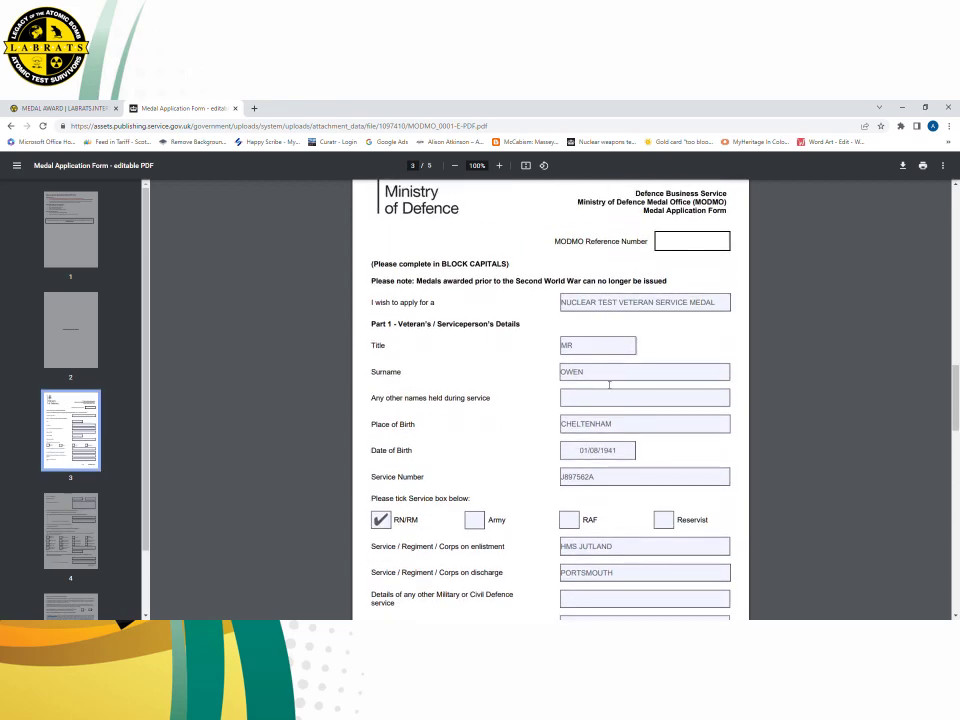
{"action": "scroll", "coordinate": [584, 477], "scroll_direction": "down", "scroll_amount": 1}
{"action": "scroll", "coordinate": [584, 477], "scroll_direction": "down", "scroll_amount": 3}
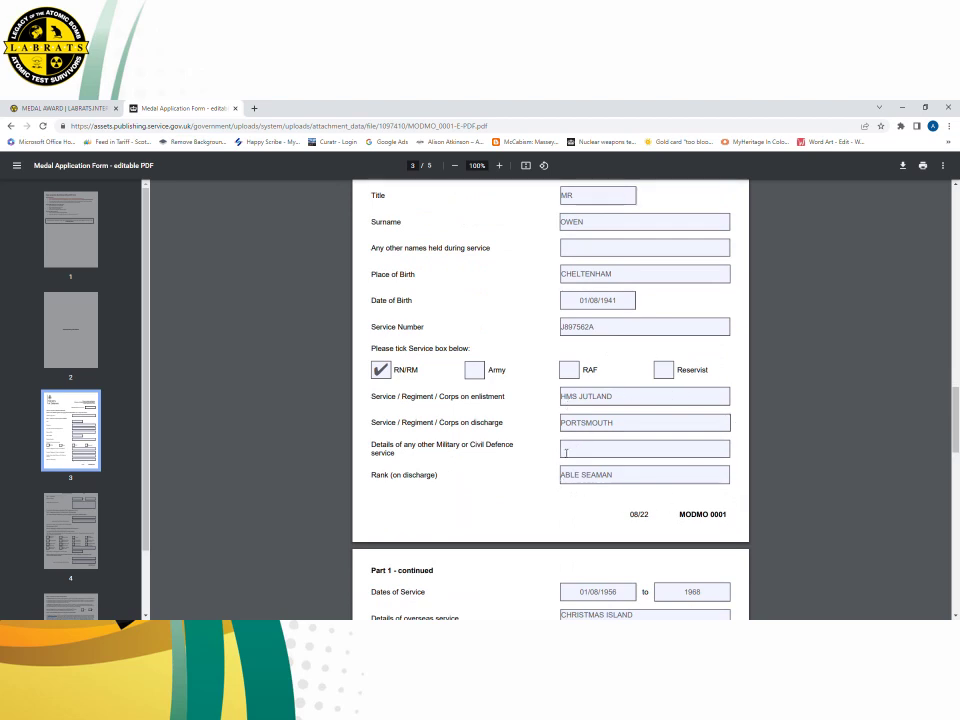
{"action": "scroll", "coordinate": [550, 458], "scroll_direction": "down", "scroll_amount": 6}
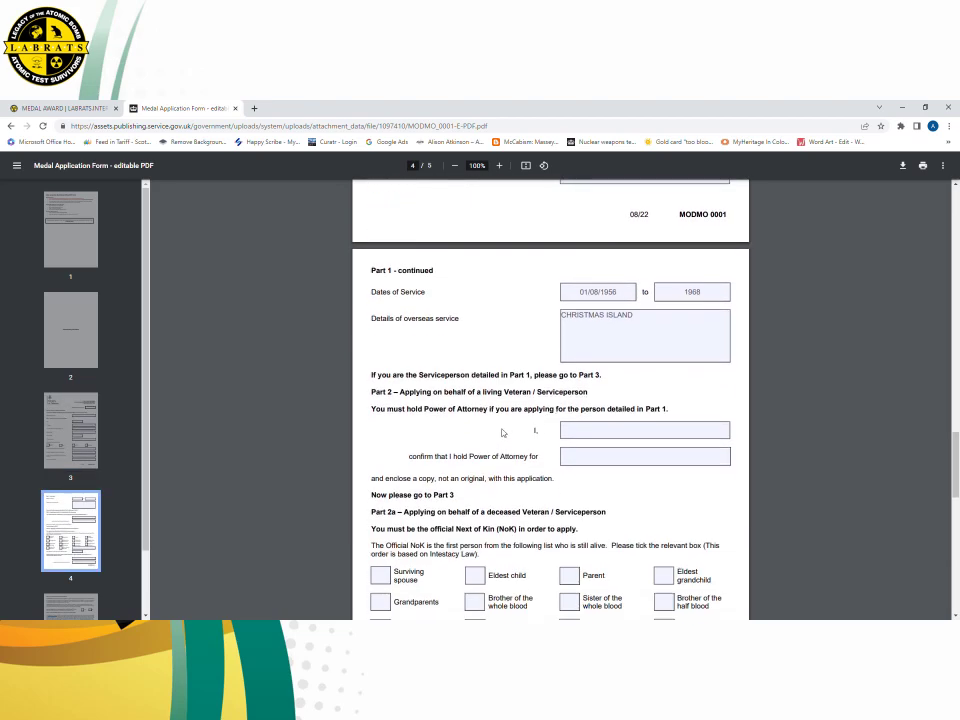
{"action": "scroll", "coordinate": [457, 417], "scroll_direction": "down", "scroll_amount": 1}
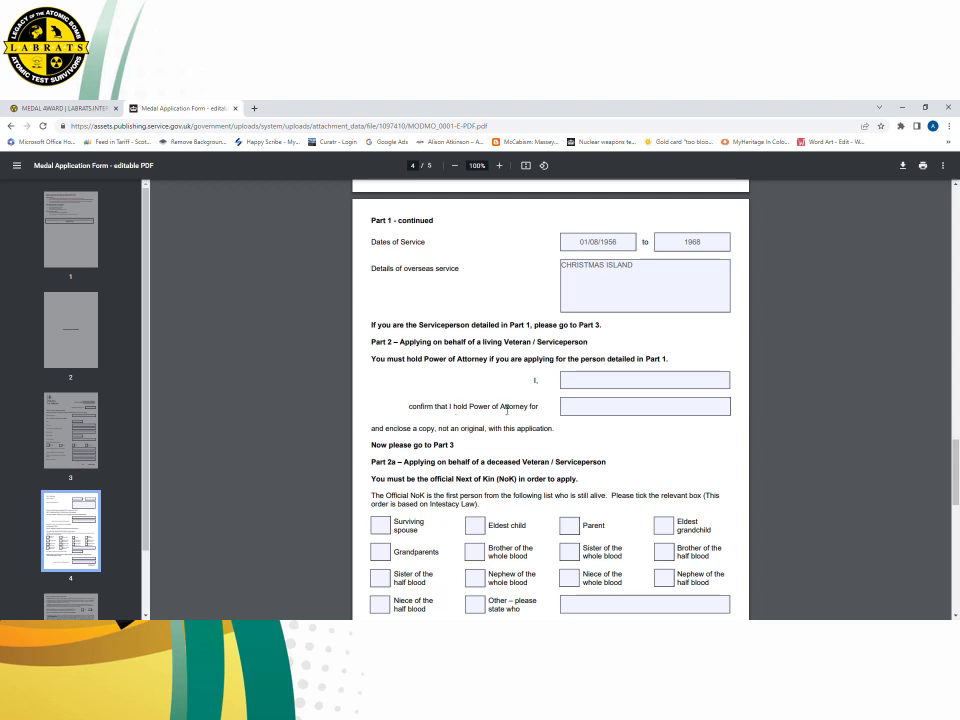
{"action": "left_click", "coordinate": [577, 385]}
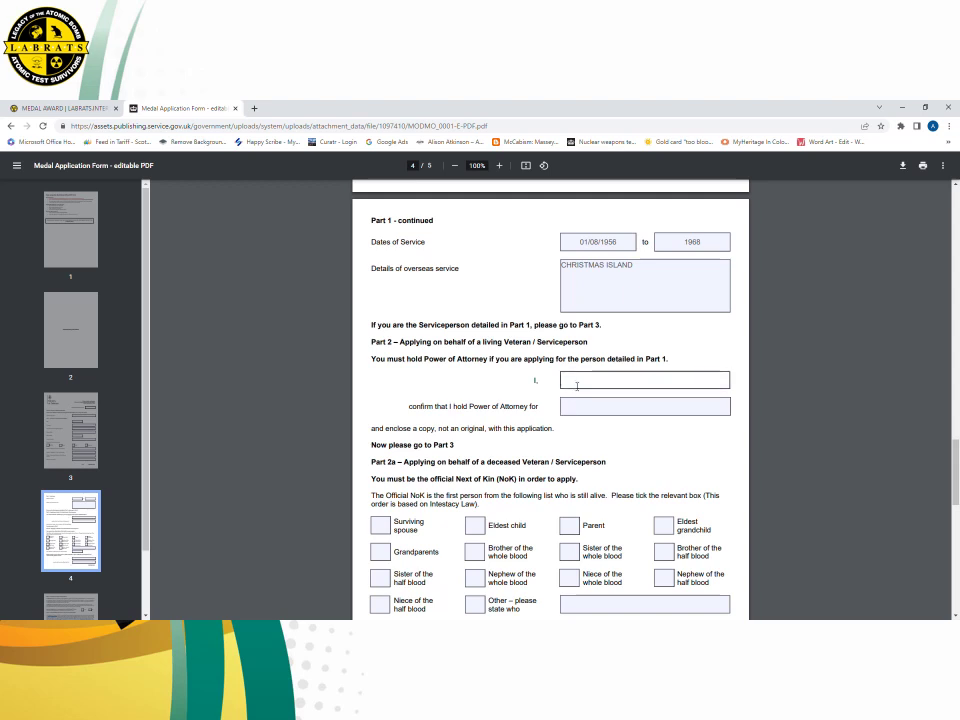
{"action": "key", "text": "Tab"}
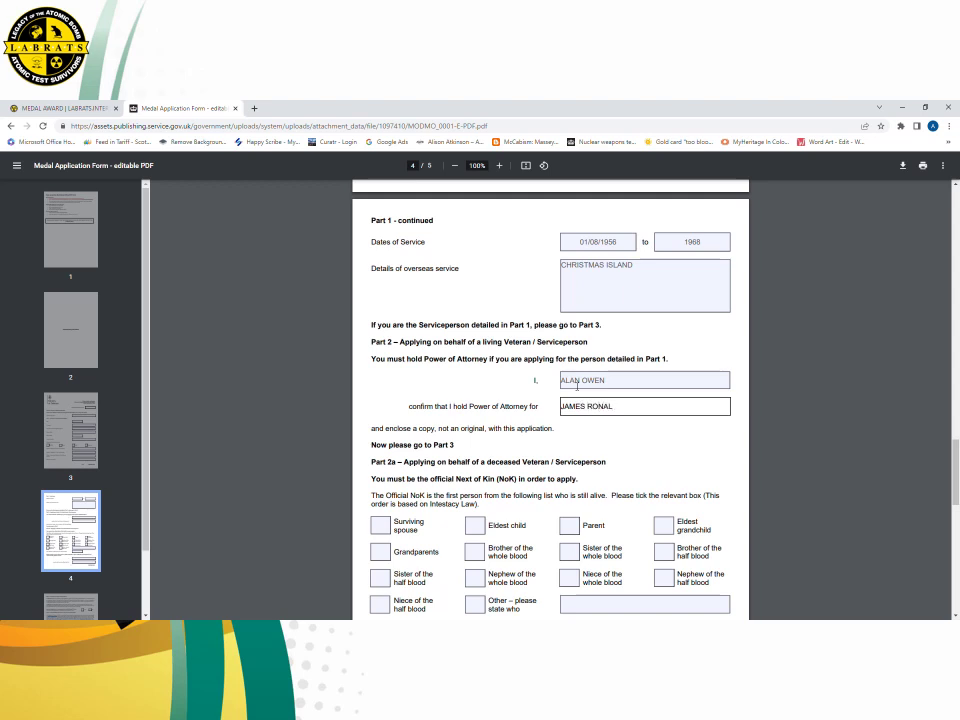
{"action": "left_click_drag", "start_coordinate": [662, 414], "coordinate": [553, 413]}
{"action": "key", "text": "Delete"}
{"action": "key", "text": "shift+Tab"}
{"action": "key", "text": "Delete"}
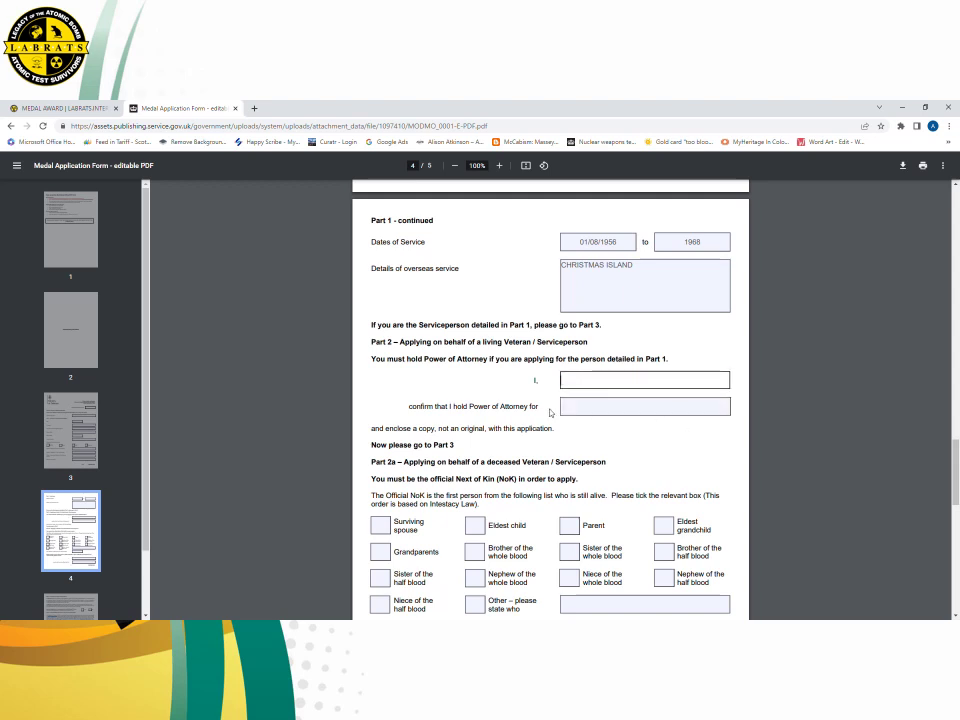
{"action": "scroll", "coordinate": [550, 413], "scroll_direction": "down", "scroll_amount": 2}
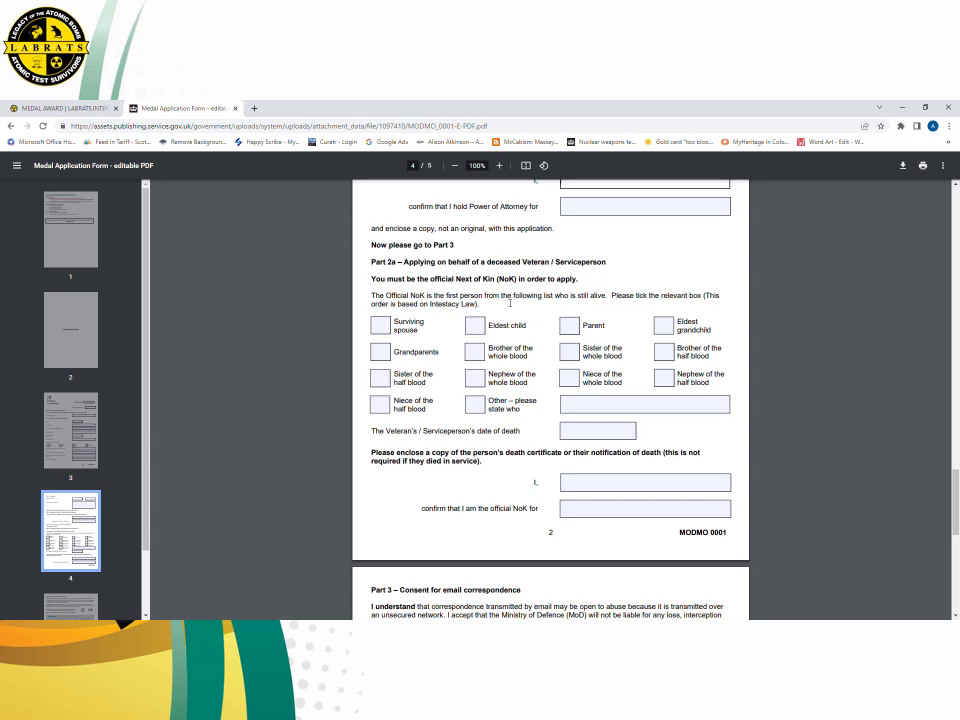
Step: Untick Surviving spouse, tick Other, and describe the relationship as MIDDLE CHILD with an explanation
{"action": "left_click", "coordinate": [381, 325]}
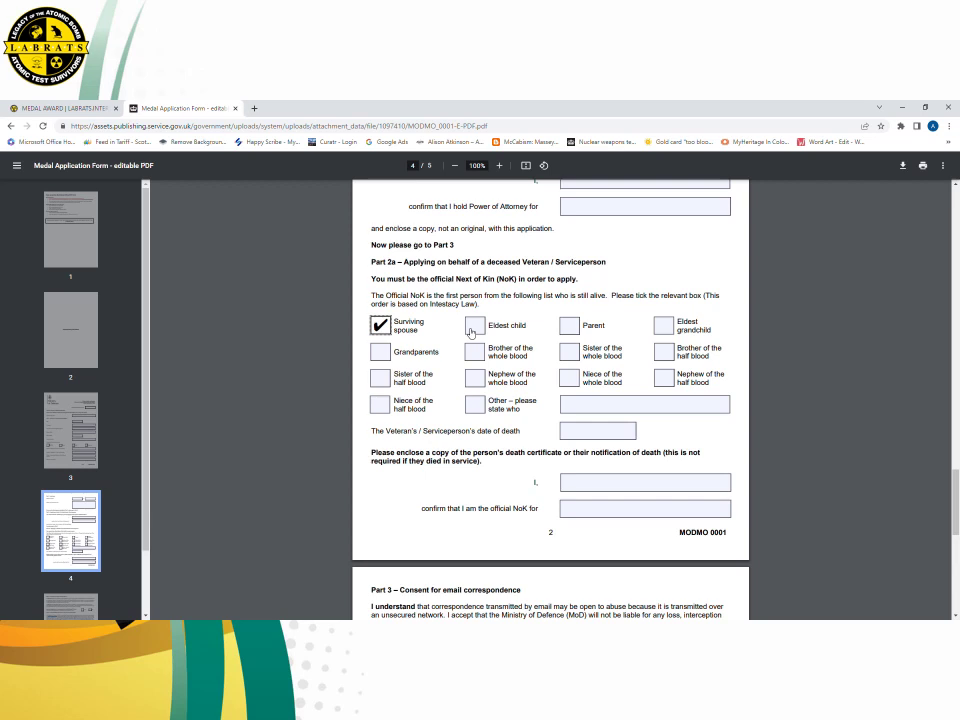
{"action": "left_click", "coordinate": [382, 326]}
{"action": "left_click", "coordinate": [480, 405]}
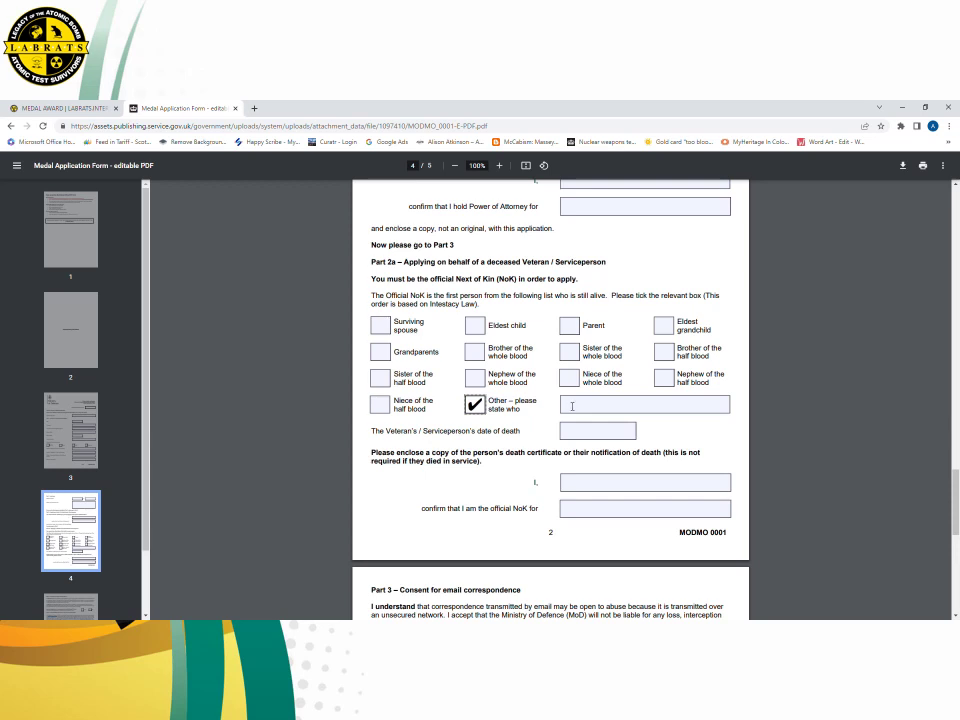
{"action": "left_click", "coordinate": [572, 405]}
{"action": "type", "text": "MIDDL"}
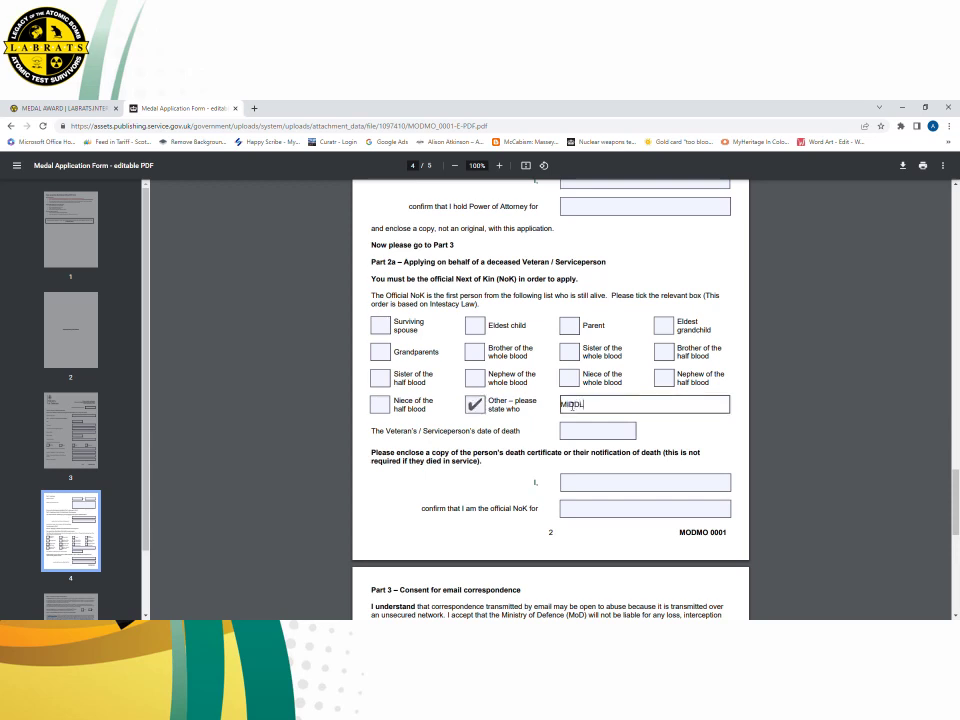
{"action": "type", "text": "E CHILD - ELDEST CHILD NOT INTERESTE"}
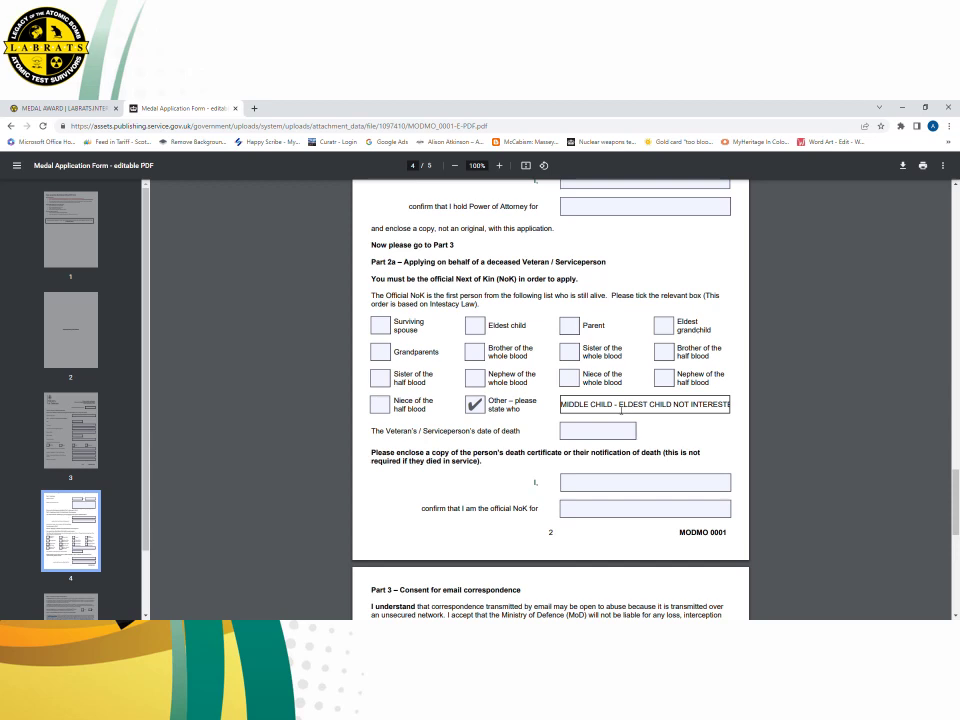
Step: Delete the relationship description entirely, leaving the Other box blank
{"action": "left_click_drag", "start_coordinate": [615, 404], "coordinate": [743, 409]}
{"action": "key", "text": "BackSpace"}
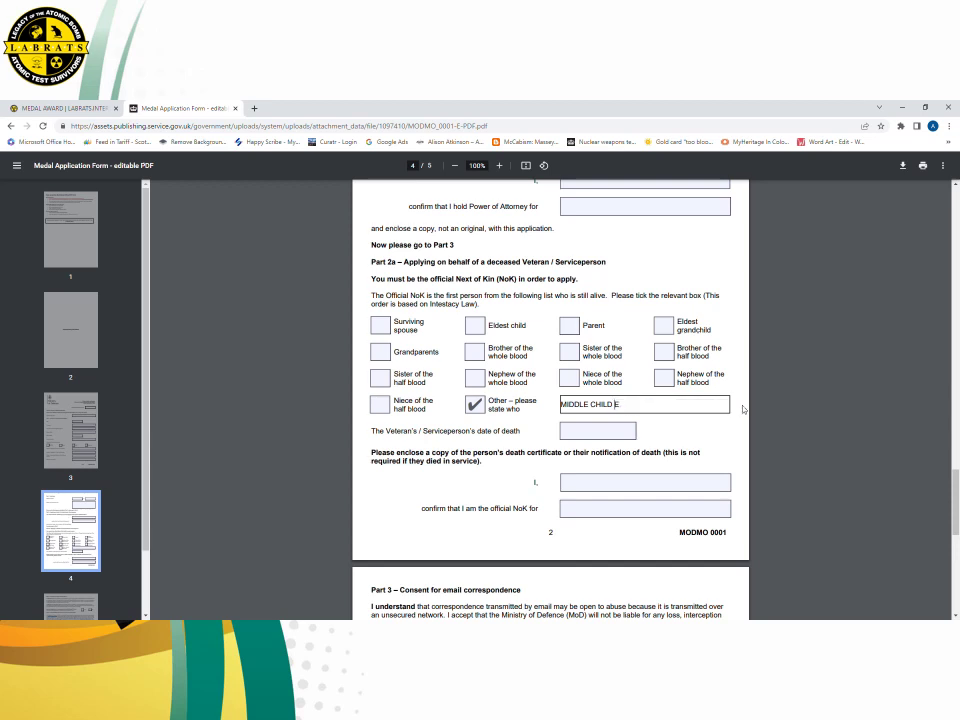
{"action": "key", "text": "ctrl+a"}
{"action": "type", "text": "E"}
{"action": "key", "text": "BackSpace"}
Step: Untick Other, enter date of death 09/07/1994, and highlight the death certificate instruction
{"action": "left_click", "coordinate": [476, 406]}
{"action": "left_click", "coordinate": [476, 406]}
{"action": "left_click", "coordinate": [597, 436]}
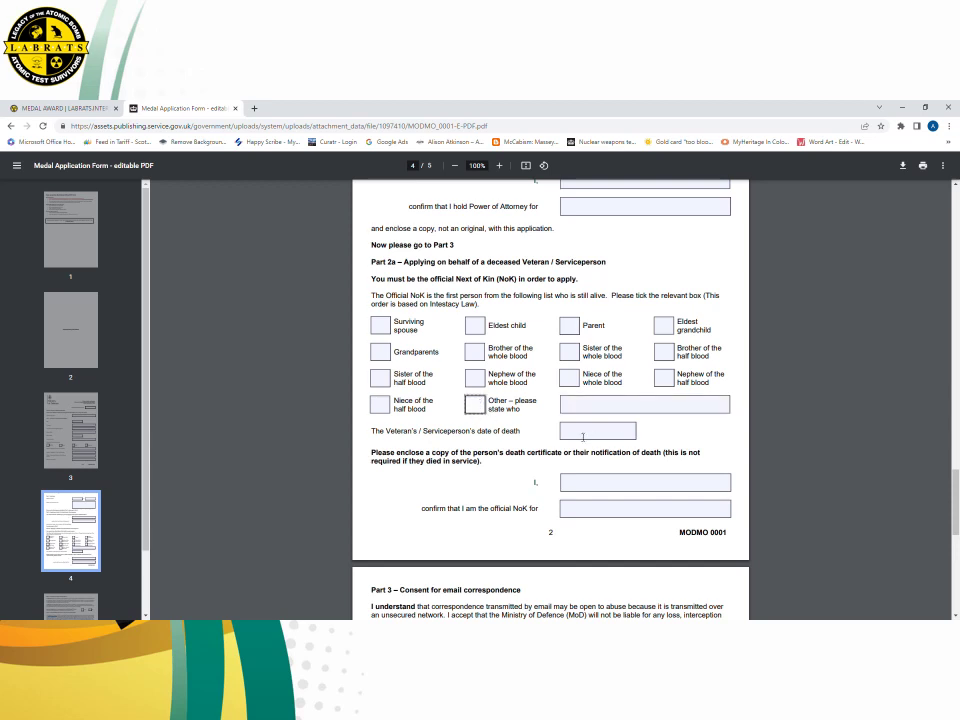
{"action": "type", "text": "09"}
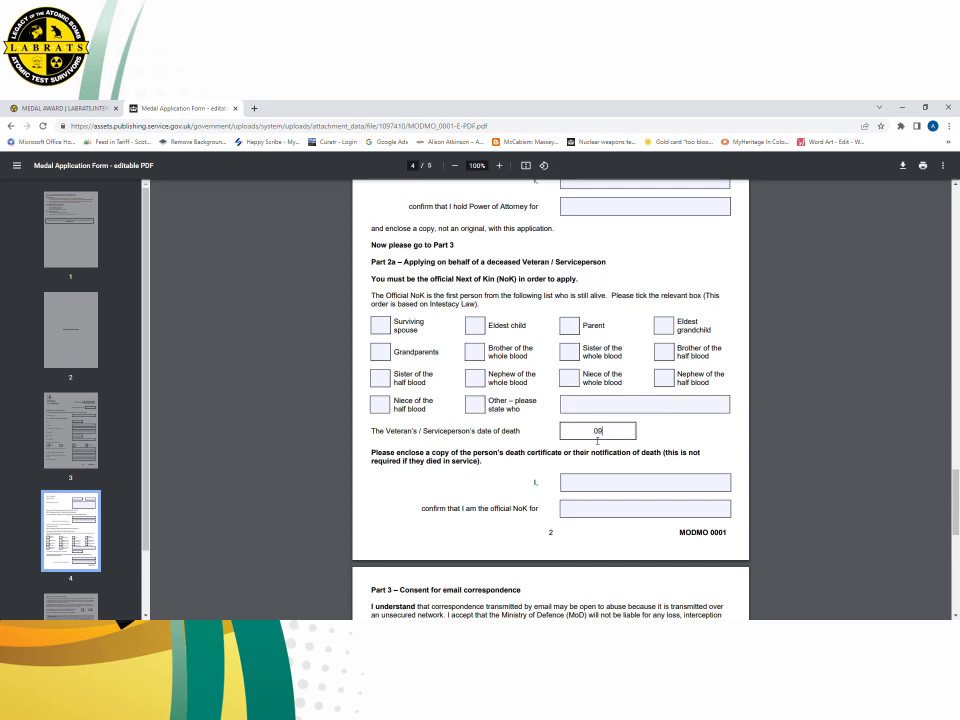
{"action": "type", "text": "/07/1994"}
{"action": "key", "text": "Tab"}
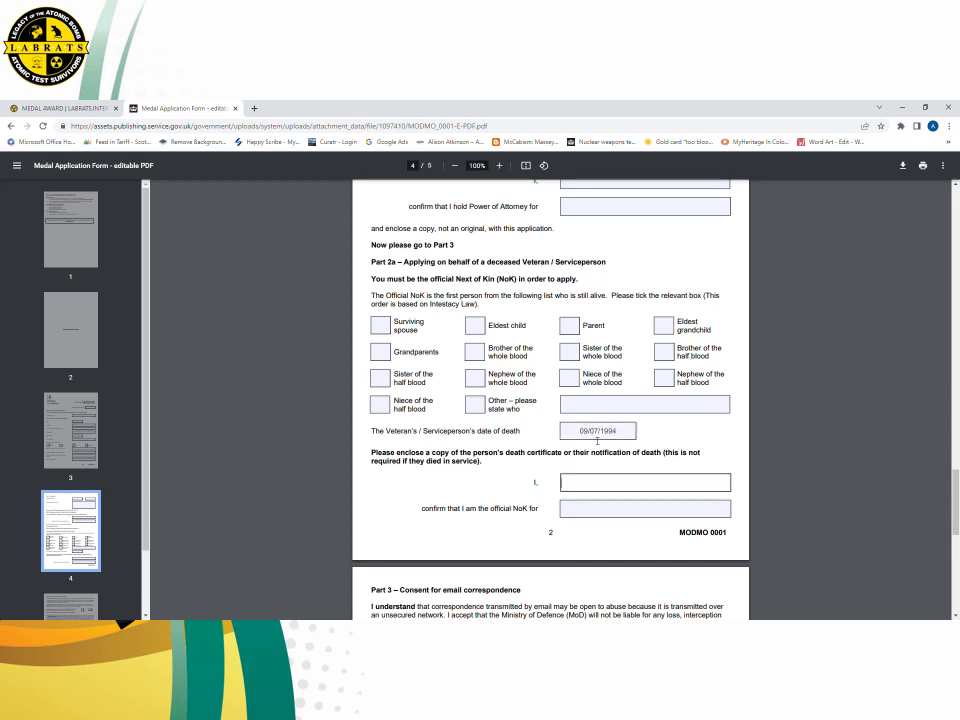
{"action": "scroll", "coordinate": [597, 440], "scroll_direction": "down", "scroll_amount": 2}
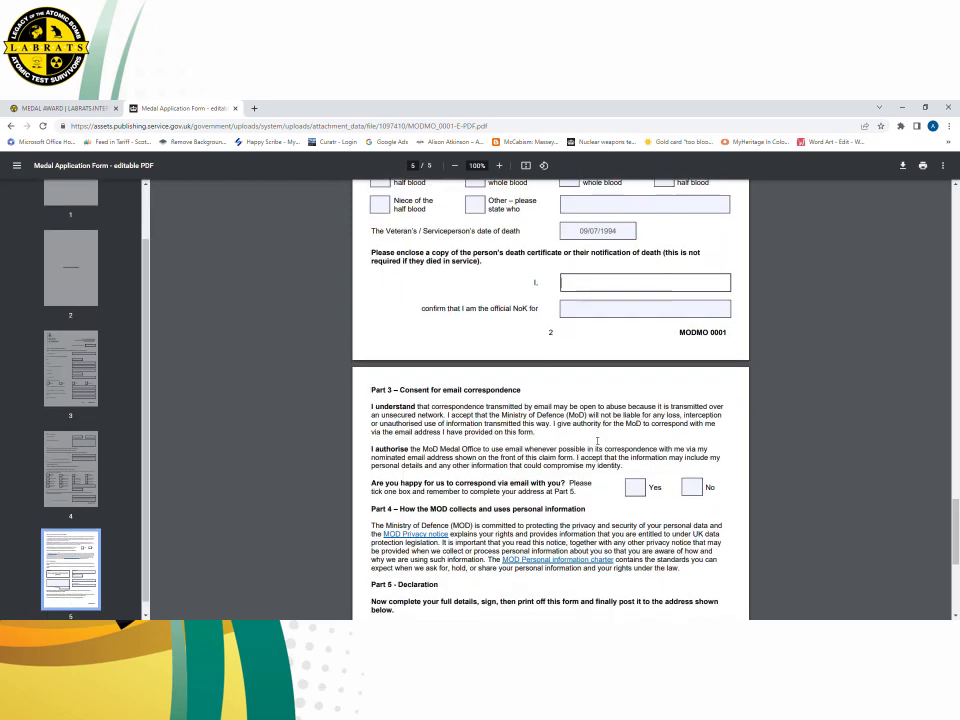
{"action": "left_click_drag", "start_coordinate": [373, 255], "coordinate": [486, 267]}
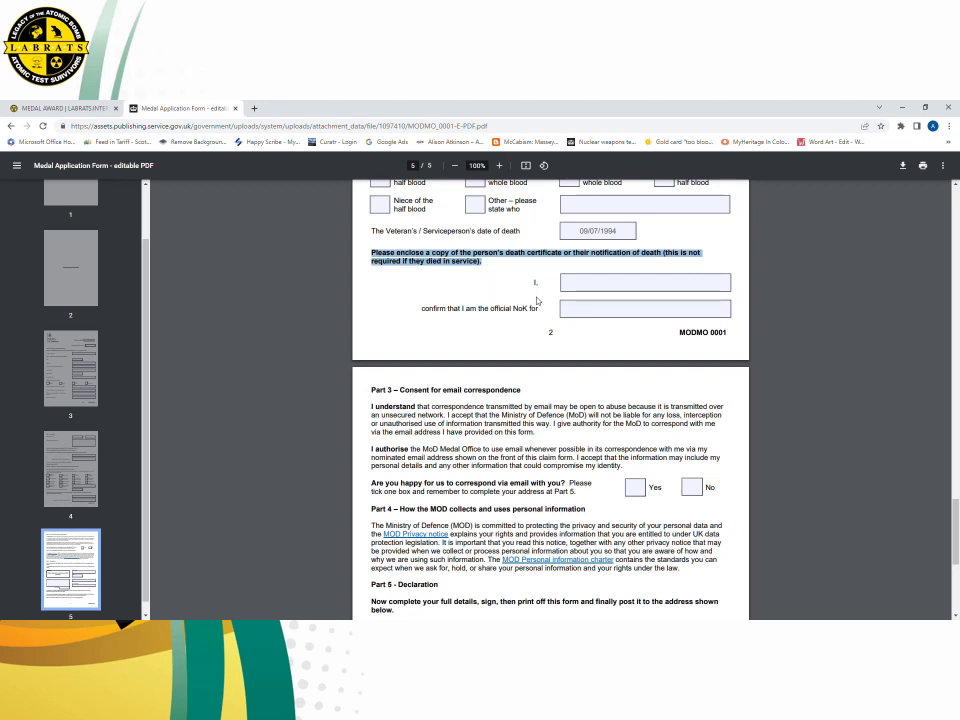
Step: Enter the applicant's name and the veteran's full name in the Part 2a next-of-kin declaration
{"action": "left_click", "coordinate": [598, 288]}
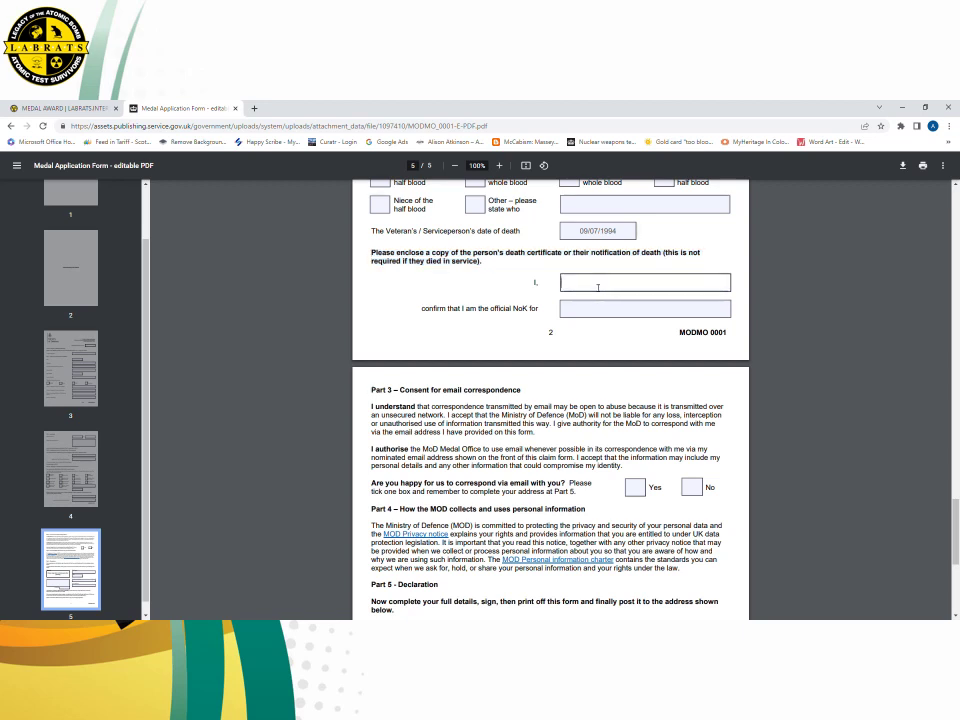
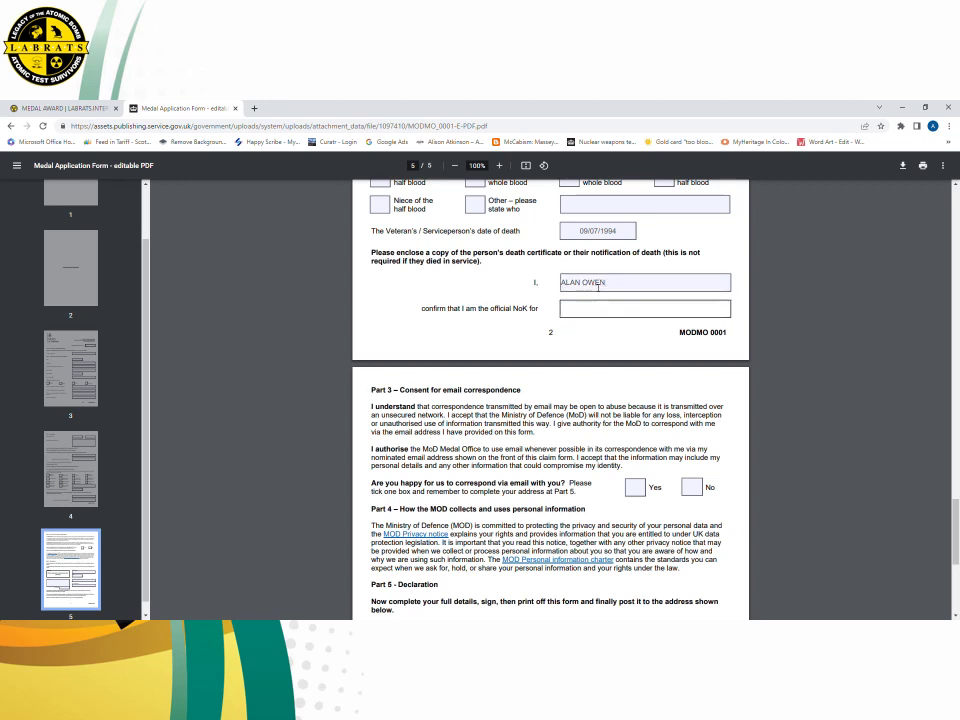
{"action": "left_click", "coordinate": [490, 352]}
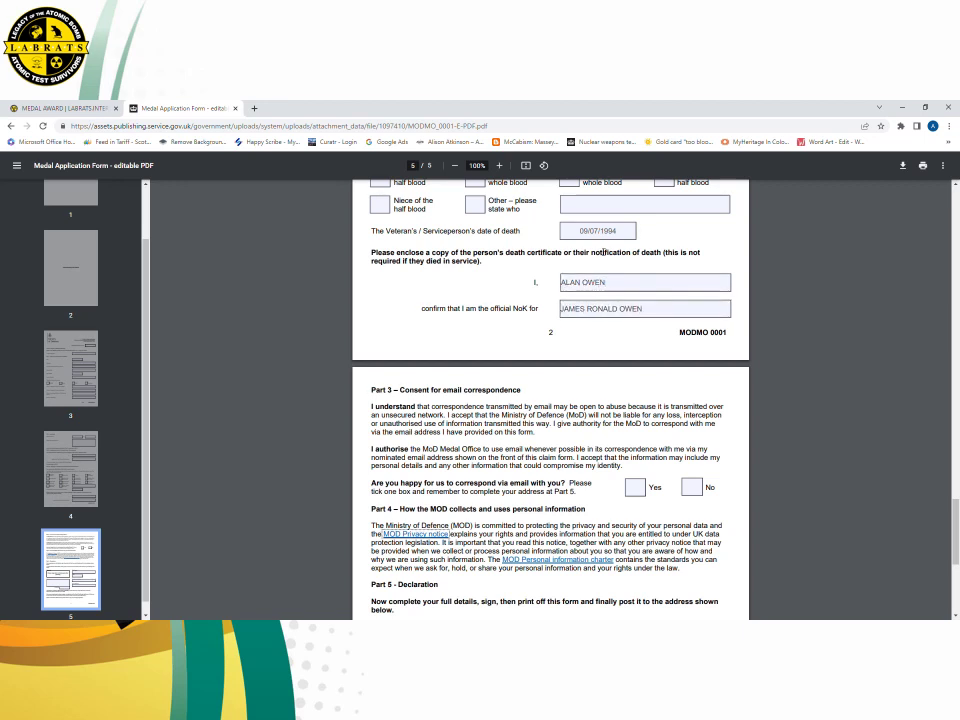
{"action": "scroll", "coordinate": [490, 352], "scroll_direction": "up", "scroll_amount": 5}
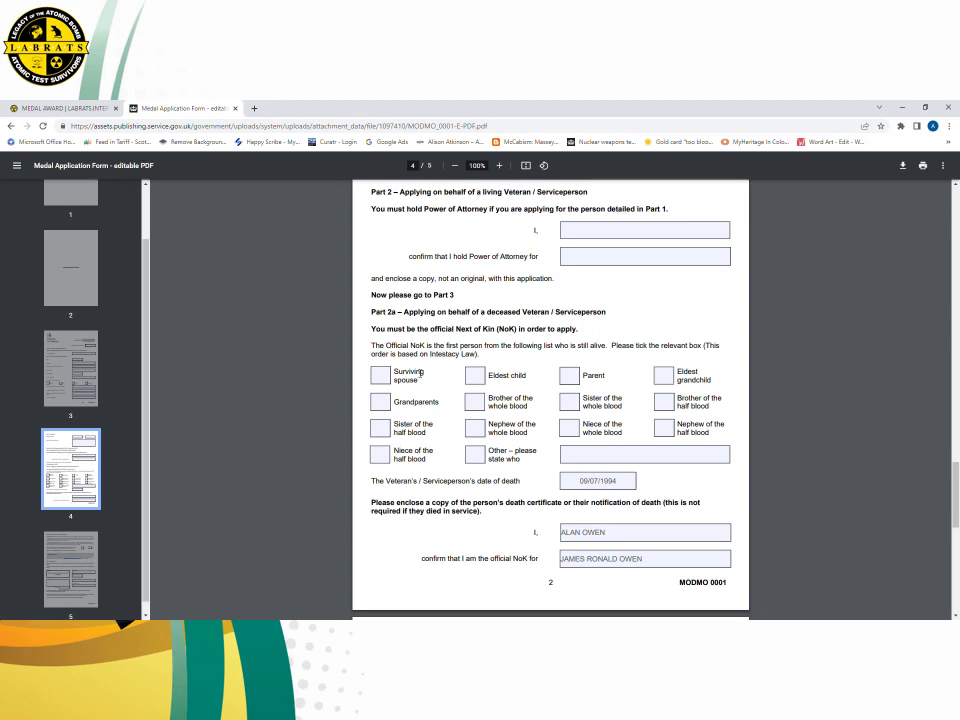
Step: Tick Yes for email correspondence in Part 3, then scroll down to the declaration
{"action": "scroll", "coordinate": [535, 420], "scroll_direction": "down", "scroll_amount": 4}
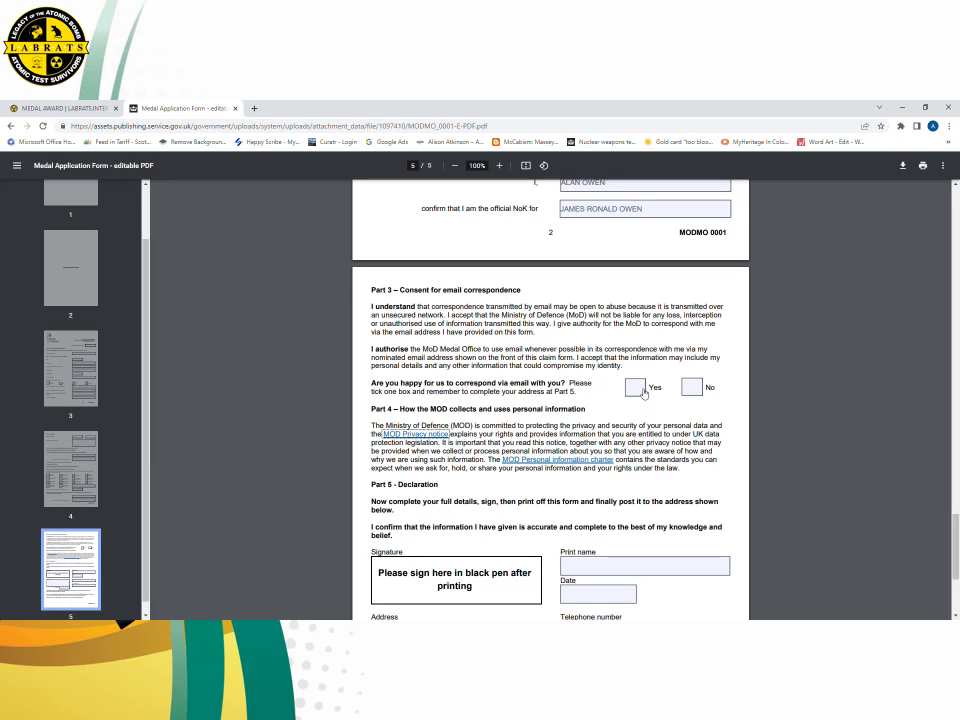
{"action": "left_click", "coordinate": [643, 393]}
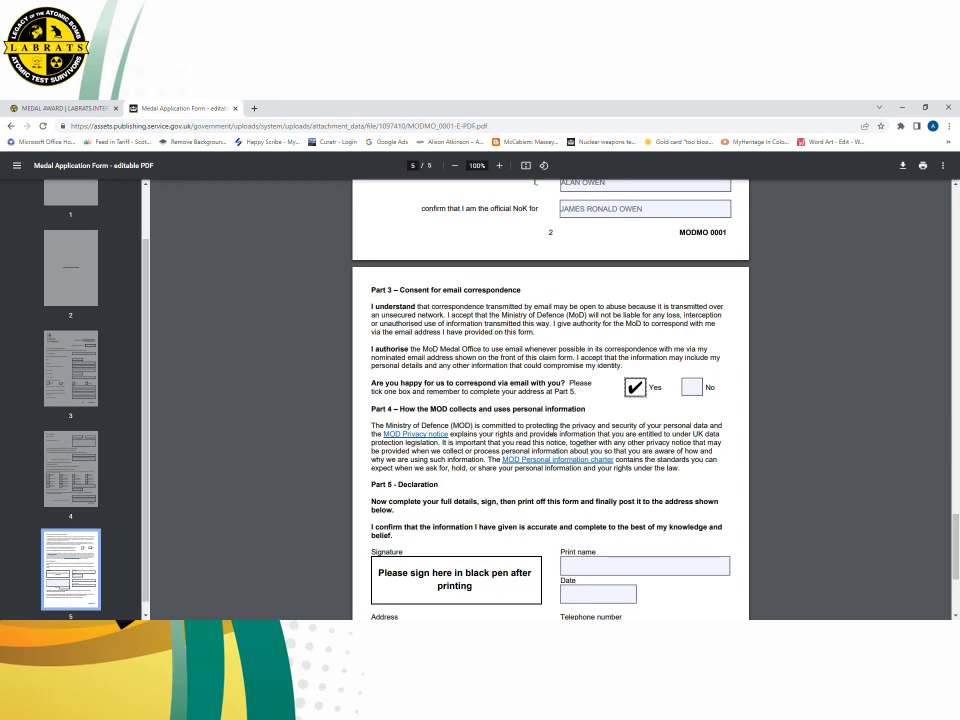
{"action": "scroll", "coordinate": [511, 403], "scroll_direction": "down", "scroll_amount": 3}
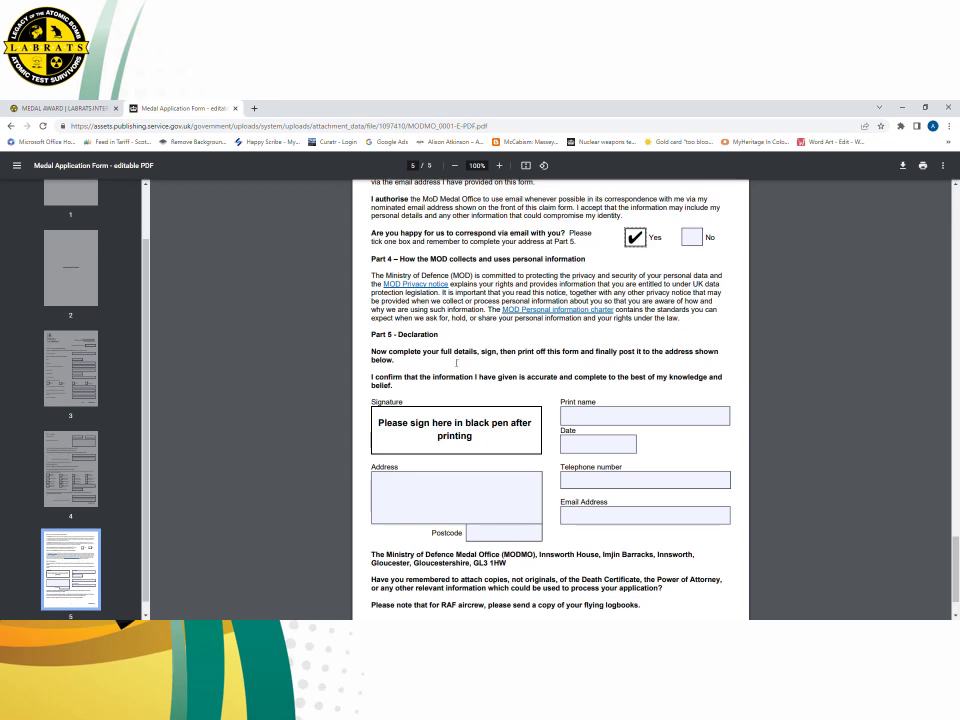
{"action": "scroll", "coordinate": [456, 362], "scroll_direction": "down", "scroll_amount": 1}
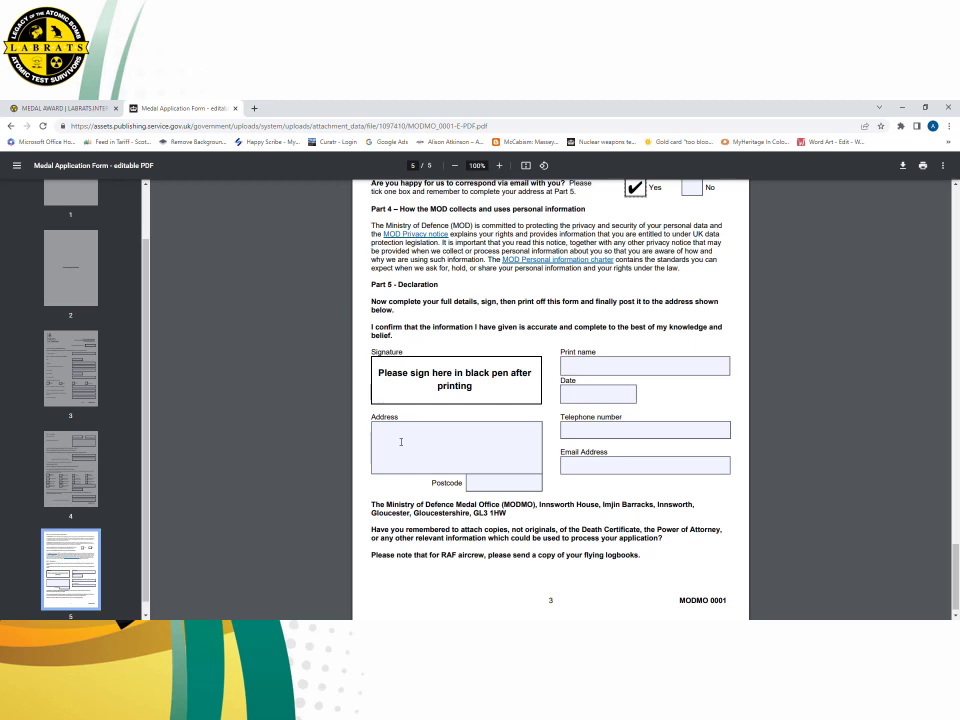
Step: Enter the declarant's three-line postal address in the Part 5 Address box
{"action": "left_click", "coordinate": [401, 442]}
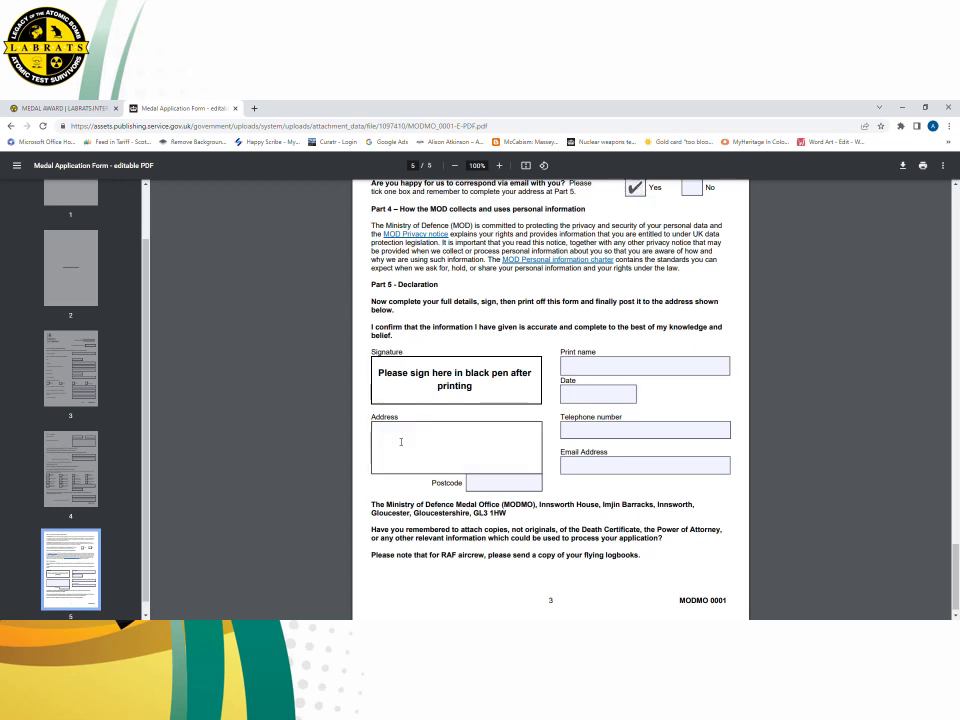
{"action": "key", "text": "Return"}
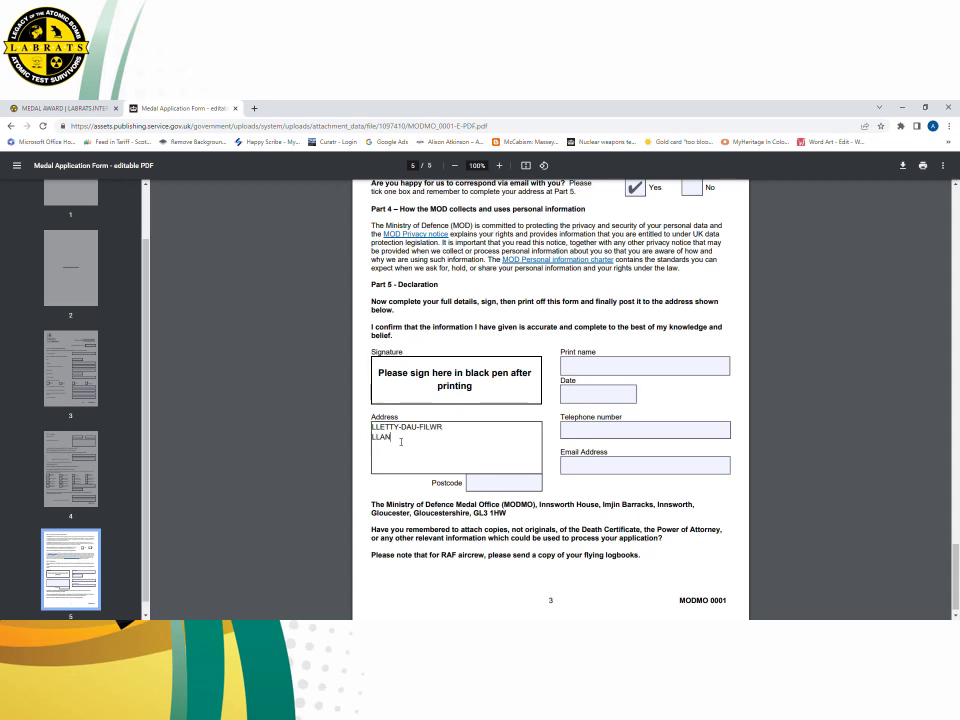
{"action": "key", "text": "Return"}
{"action": "type", "text": "CARMARTHEN"}
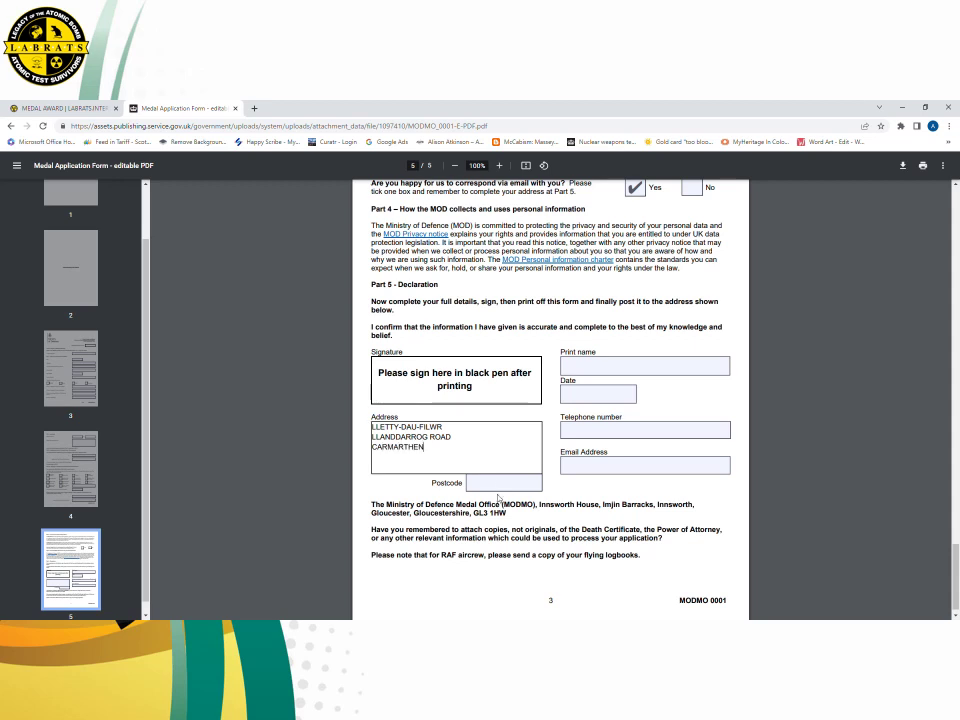
Step: Fill in the declarant's postcode in the Postcode field
{"action": "left_click", "coordinate": [491, 484]}
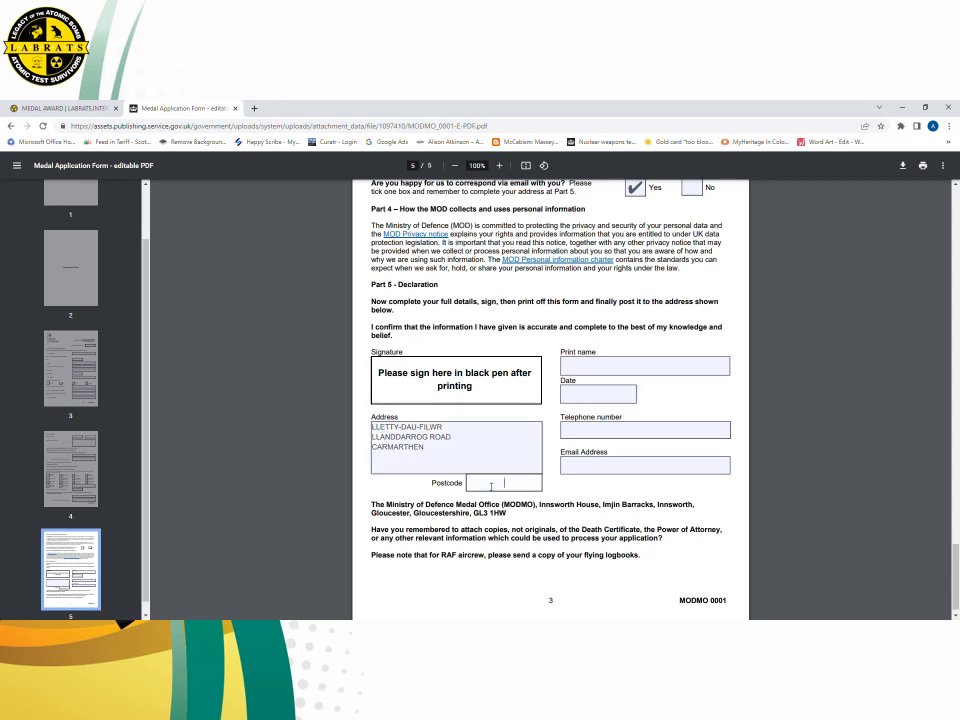
{"action": "type", "text": "SA32 8BG"}
{"action": "left_click", "coordinate": [592, 373]}
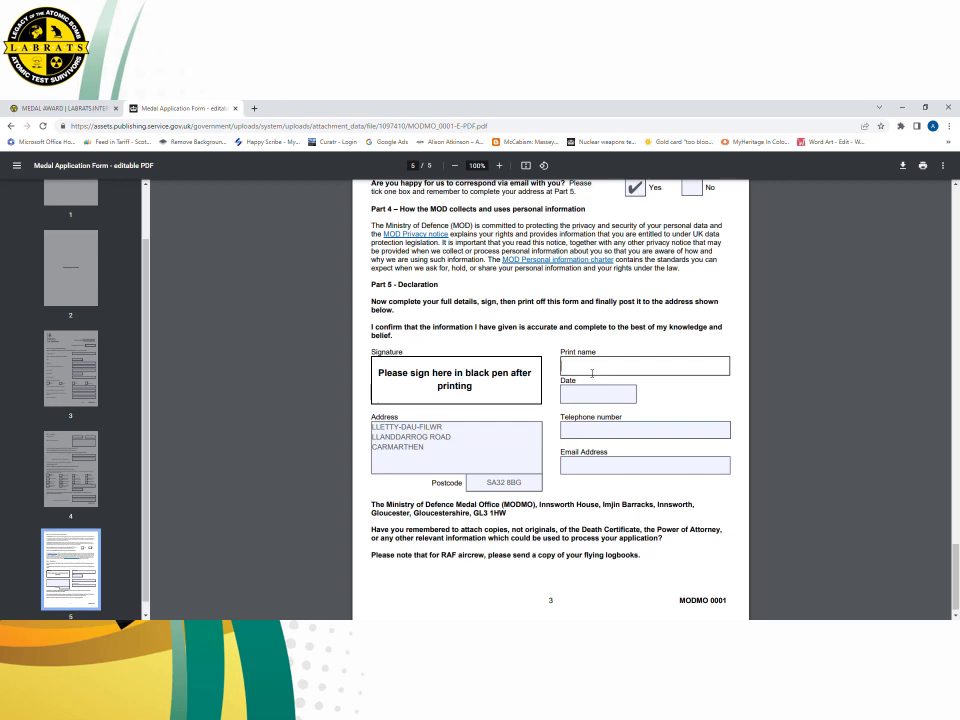
{"action": "scroll", "coordinate": [592, 373], "scroll_direction": "up", "scroll_amount": 1}
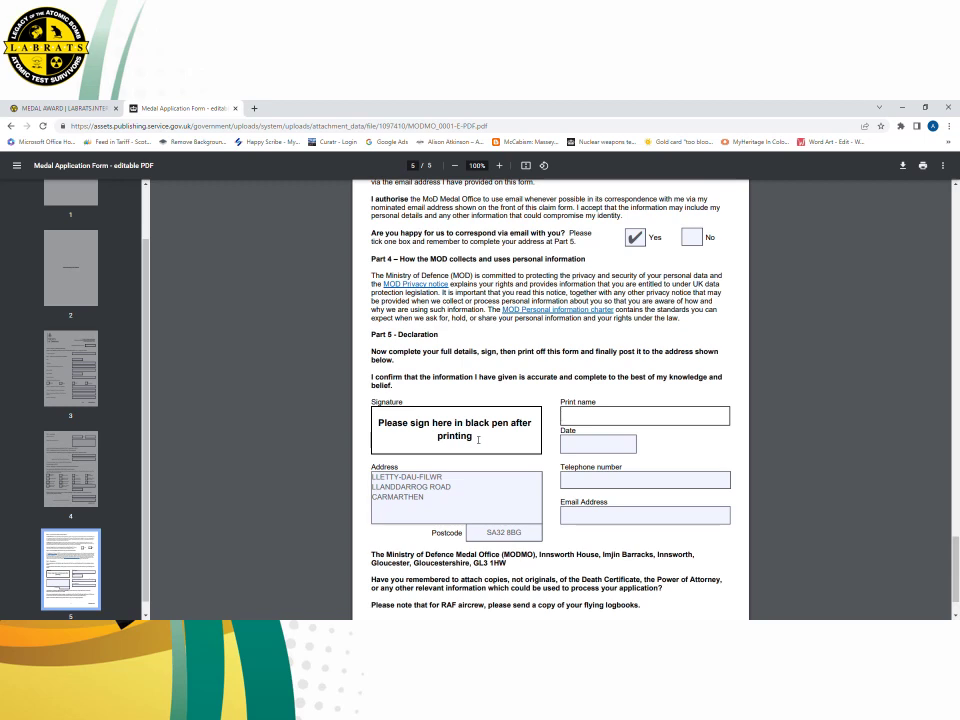
Step: Enter the declarant's printed name and the date 02/04/2023
{"action": "key", "text": "Tab"}
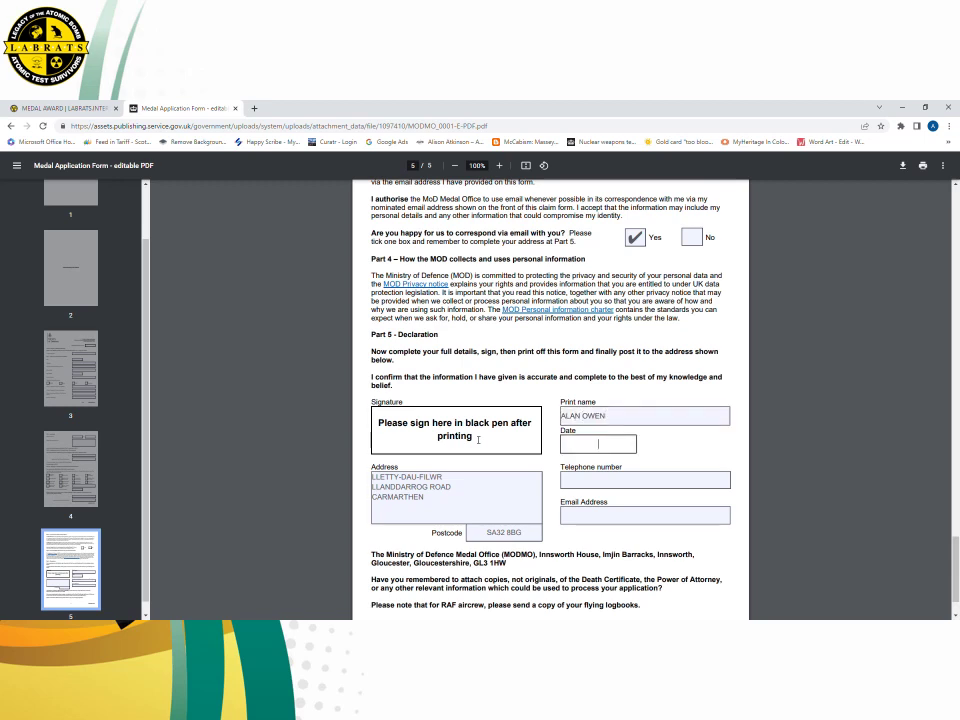
{"action": "type", "text": "02/04/2023"}
{"action": "key", "text": "Tab"}
{"action": "key", "text": "Tab"}
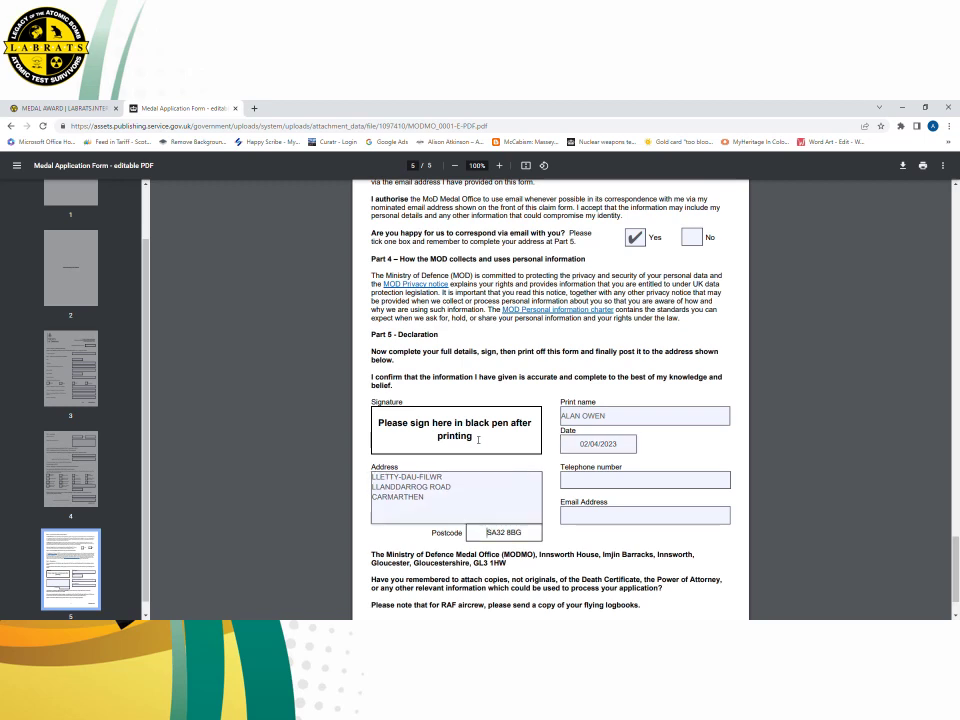
Step: Fill in the contact telephone number and email address, fixing a mistyped email character
{"action": "left_click", "coordinate": [583, 482]}
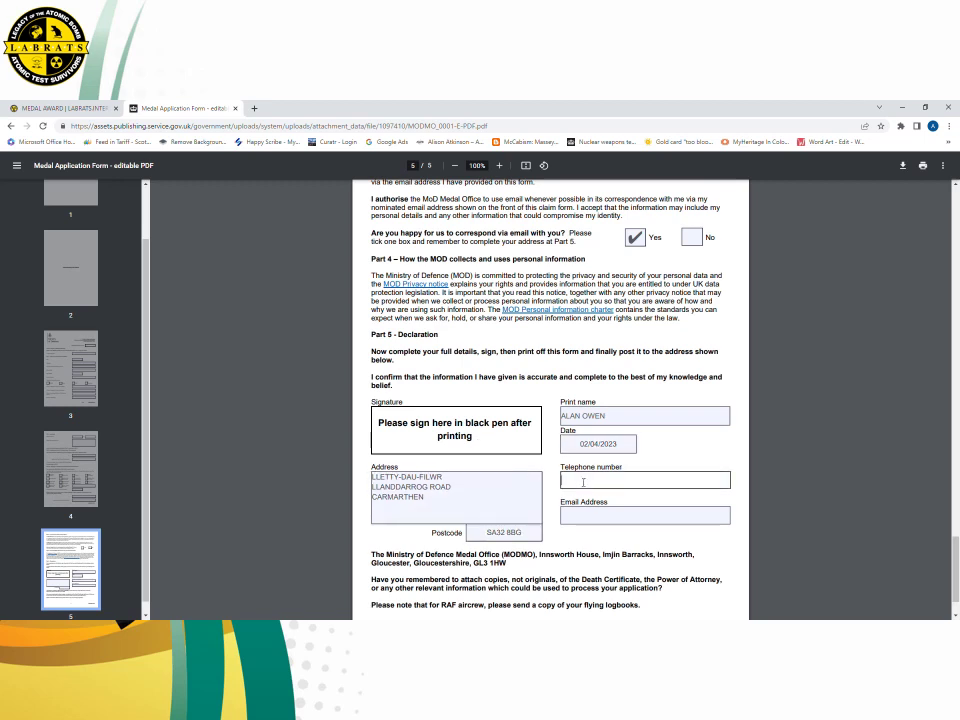
{"action": "key", "text": "Tab"}
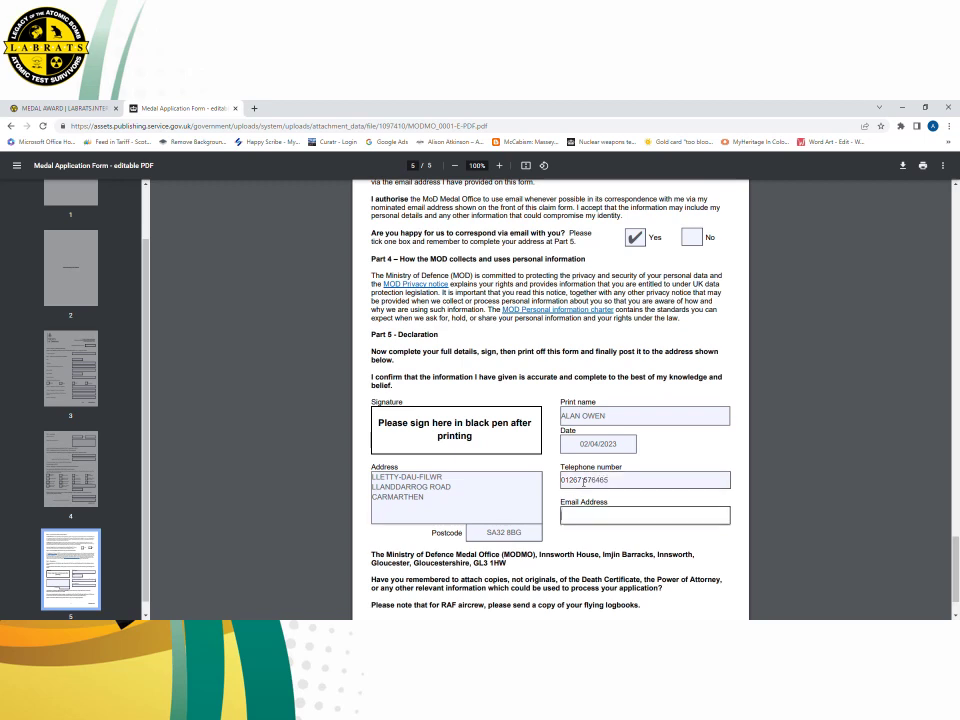
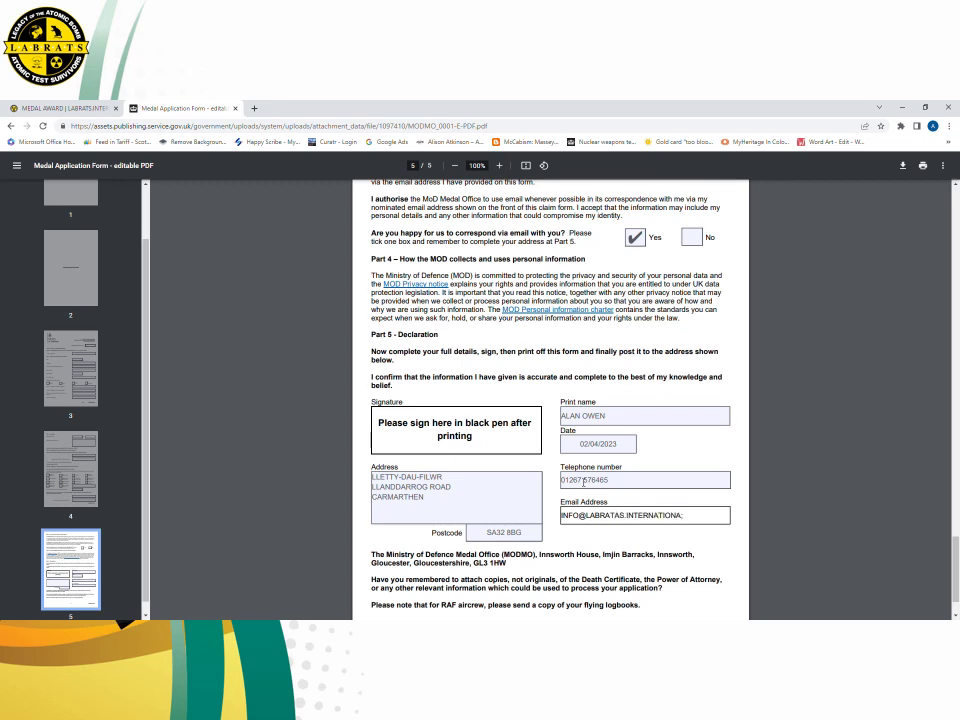
{"action": "type", "text": "L"}
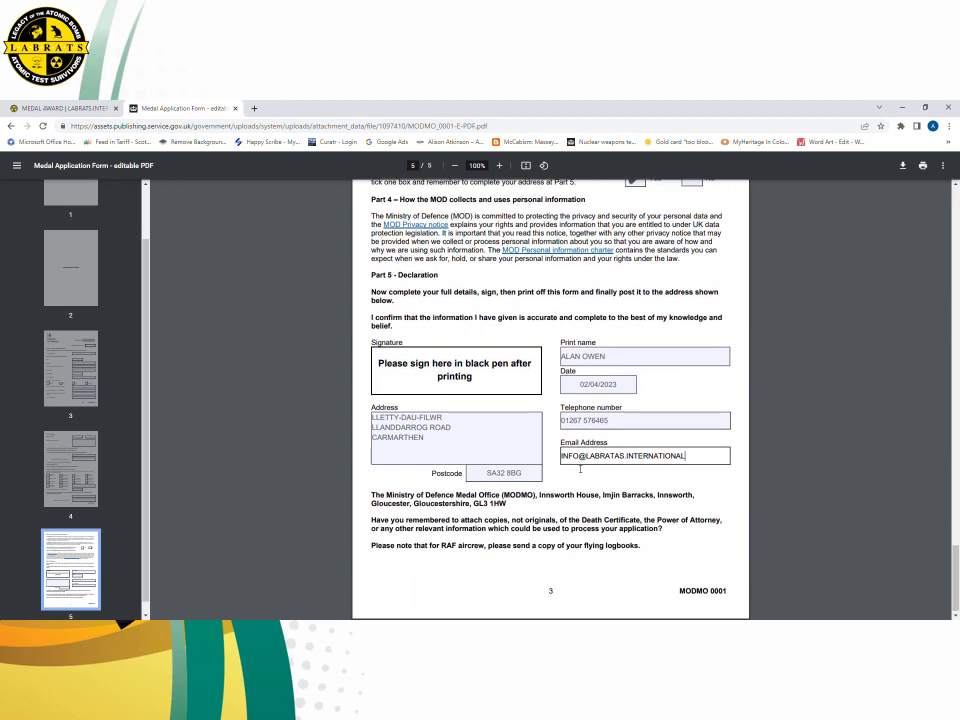
{"action": "scroll", "coordinate": [510, 482], "scroll_direction": "down", "scroll_amount": 1}
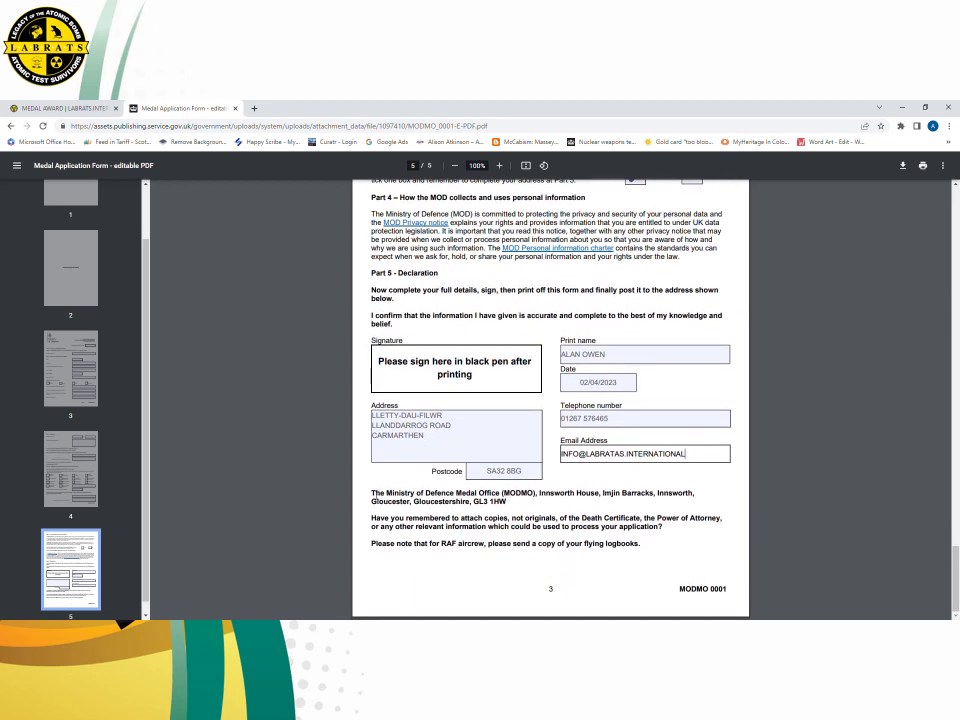
{"action": "left_click_drag", "start_coordinate": [371, 493], "coordinate": [517, 506]}
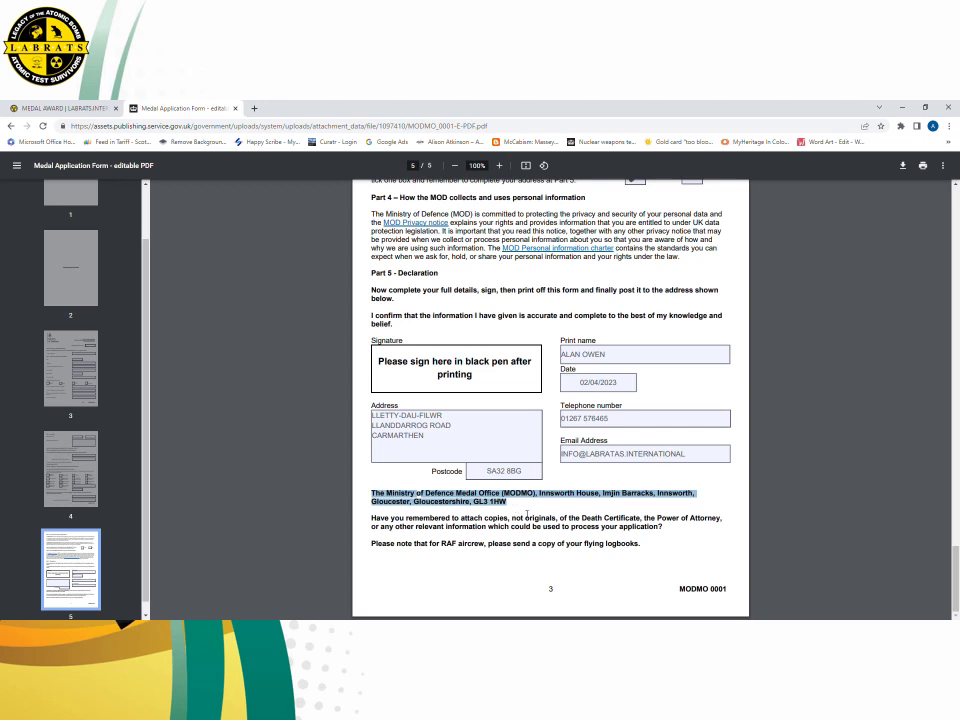
{"action": "left_click_drag", "start_coordinate": [372, 519], "coordinate": [563, 524]}
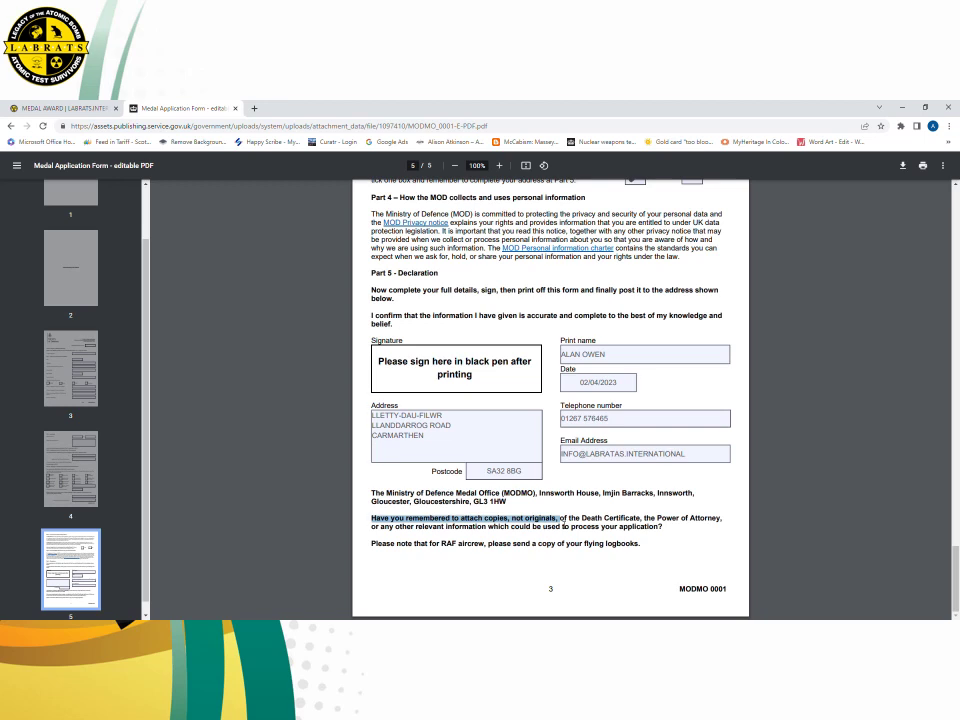
{"action": "left_click_drag", "start_coordinate": [371, 543], "coordinate": [650, 541]}
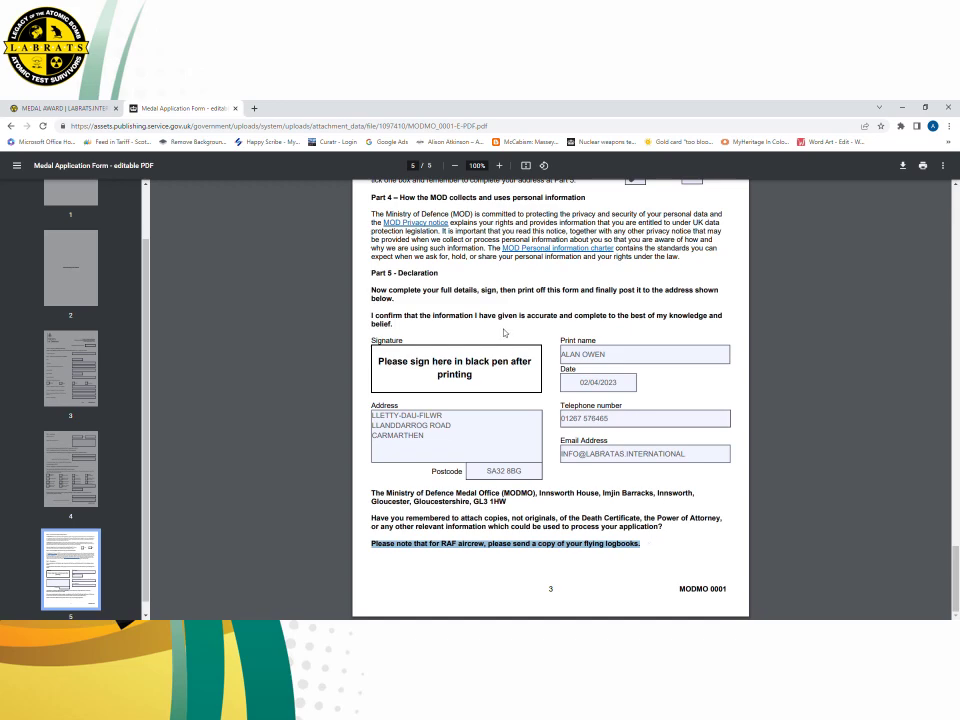
{"action": "left_click", "coordinate": [520, 302]}
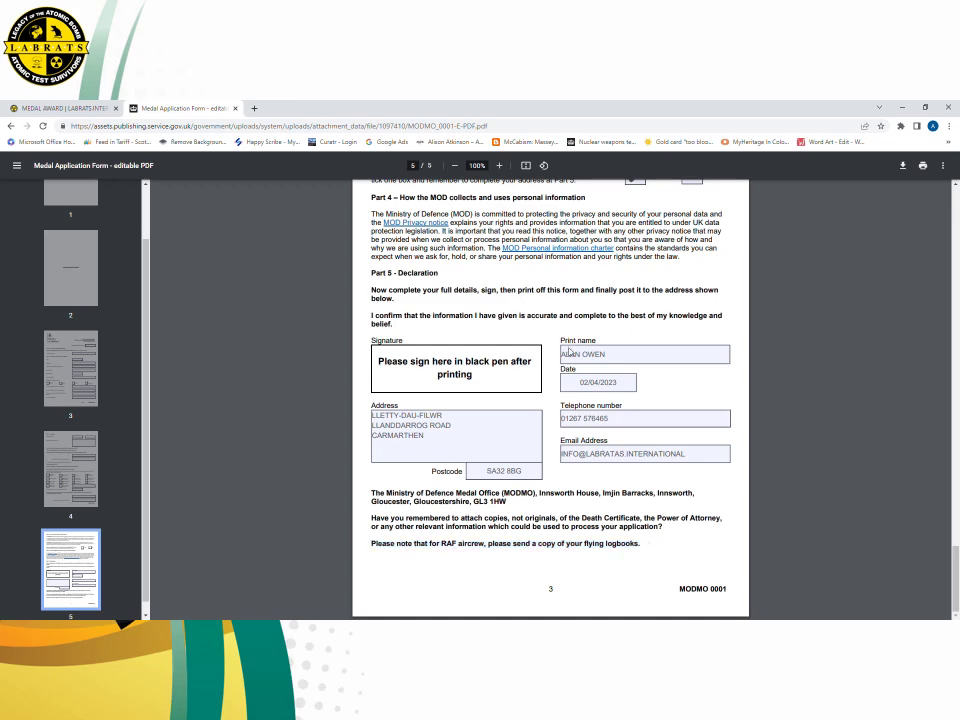
{"action": "key", "text": "ctrl+p"}
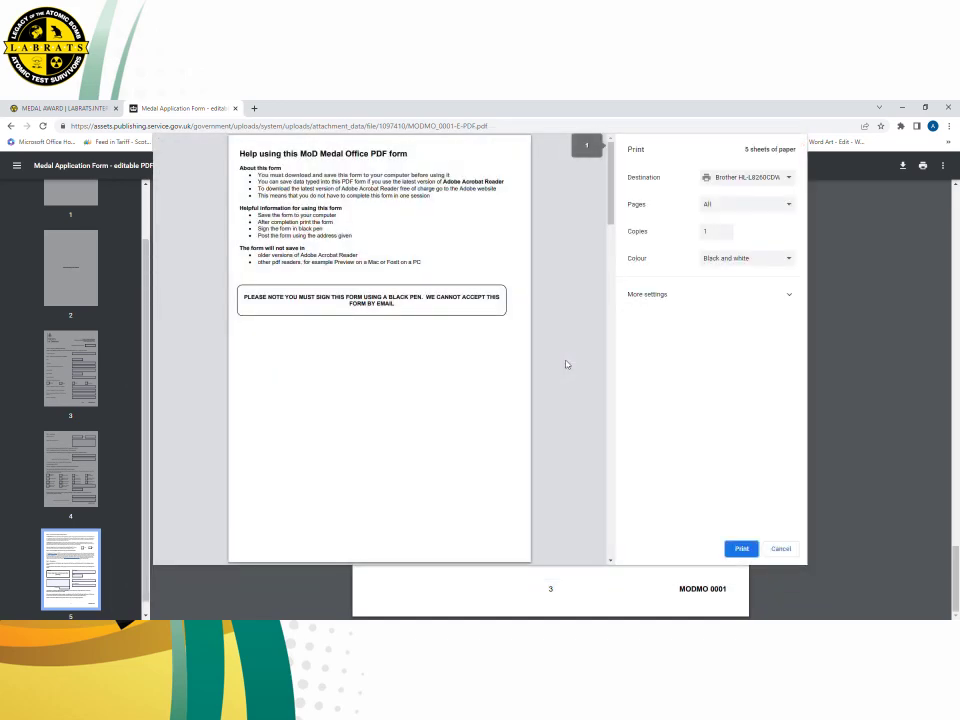
{"action": "scroll", "coordinate": [392, 266], "scroll_direction": "down", "scroll_amount": 8}
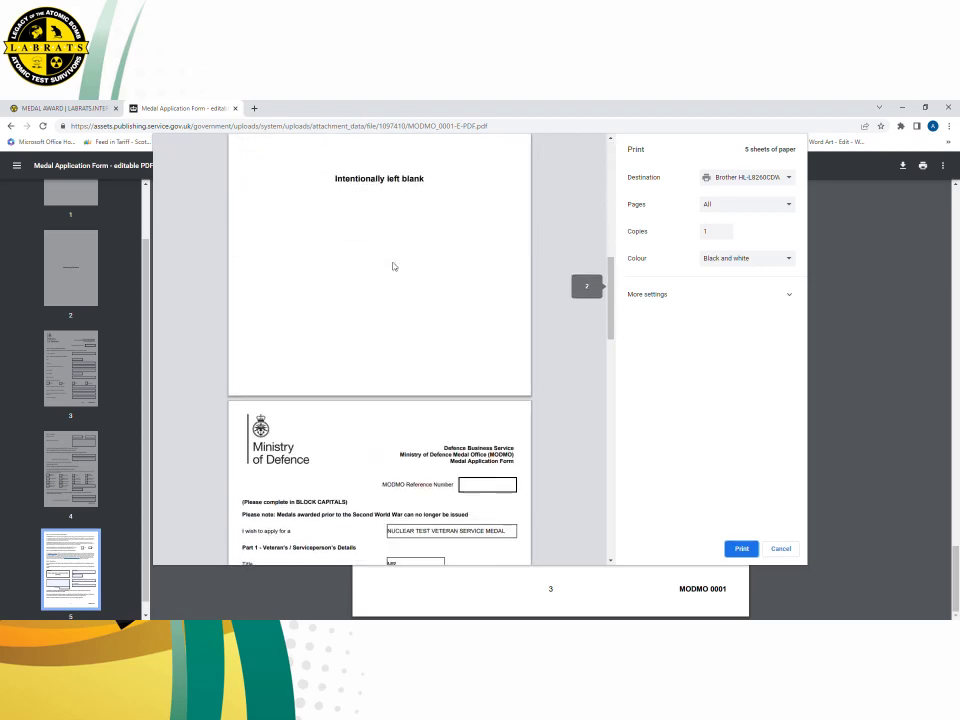
{"action": "scroll", "coordinate": [393, 265], "scroll_direction": "down", "scroll_amount": 6}
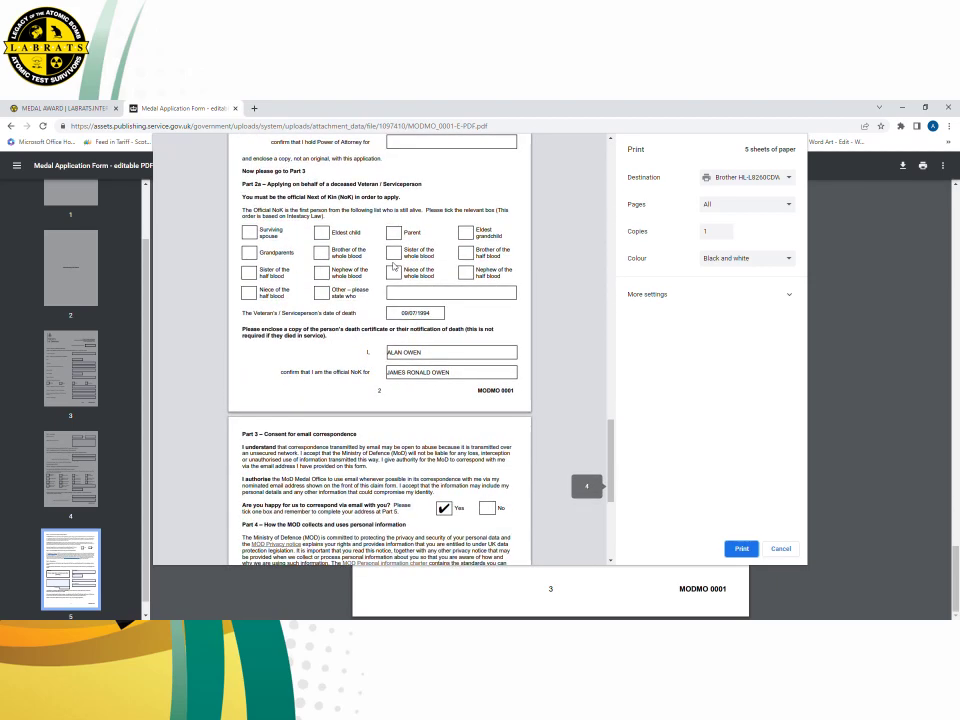
{"action": "scroll", "coordinate": [392, 266], "scroll_direction": "down", "scroll_amount": 3}
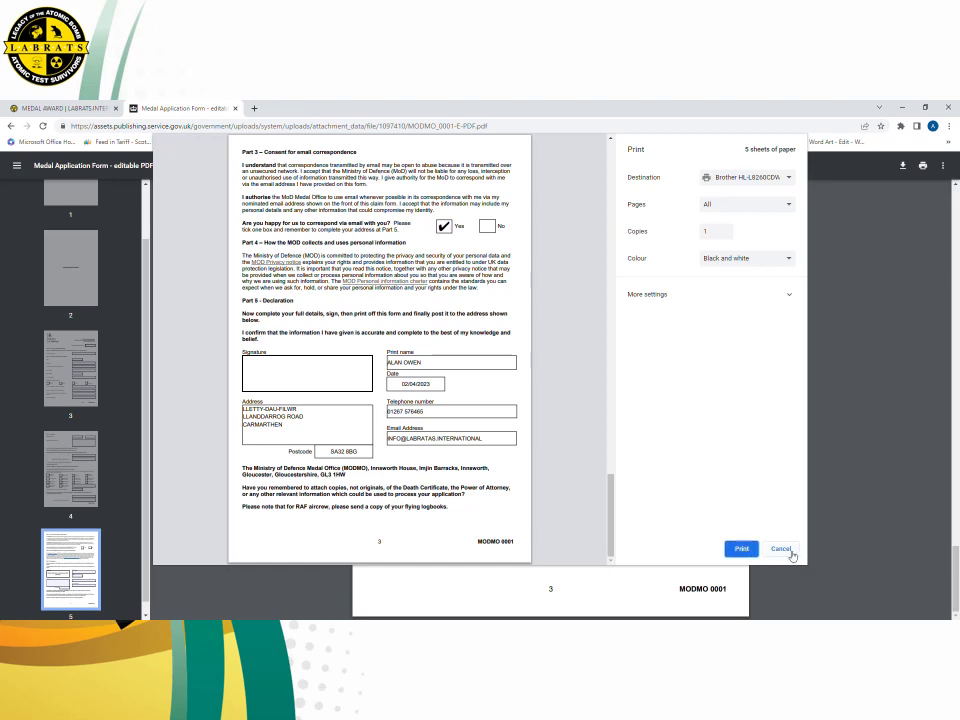
{"action": "left_click", "coordinate": [786, 551]}
{"action": "scroll", "coordinate": [638, 505], "scroll_direction": "up", "scroll_amount": 15}
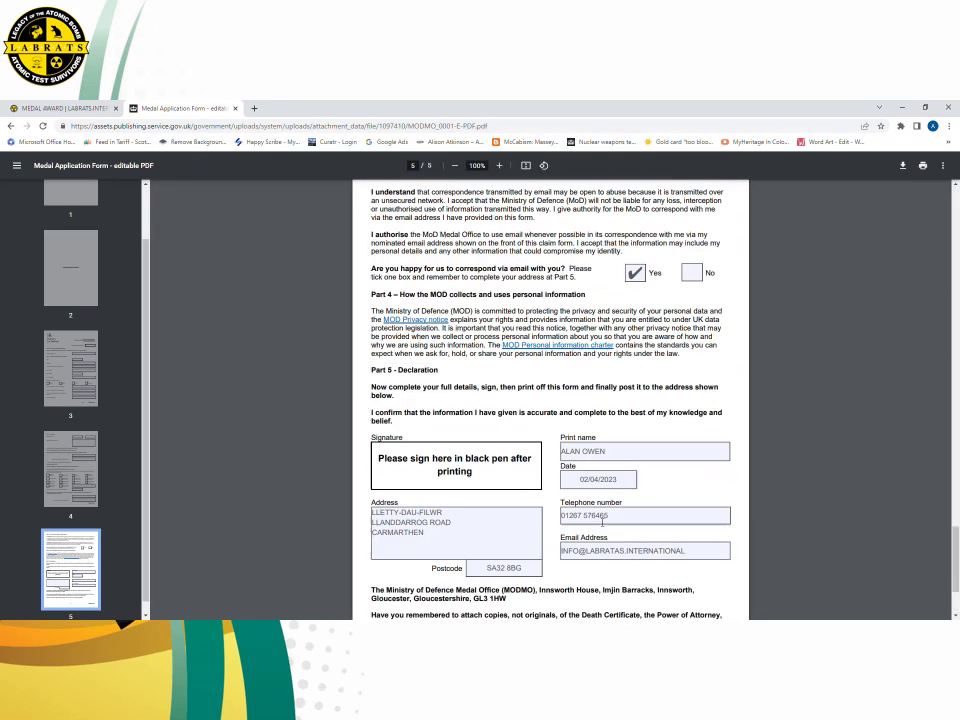
{"action": "scroll", "coordinate": [601, 512], "scroll_direction": "up", "scroll_amount": 8}
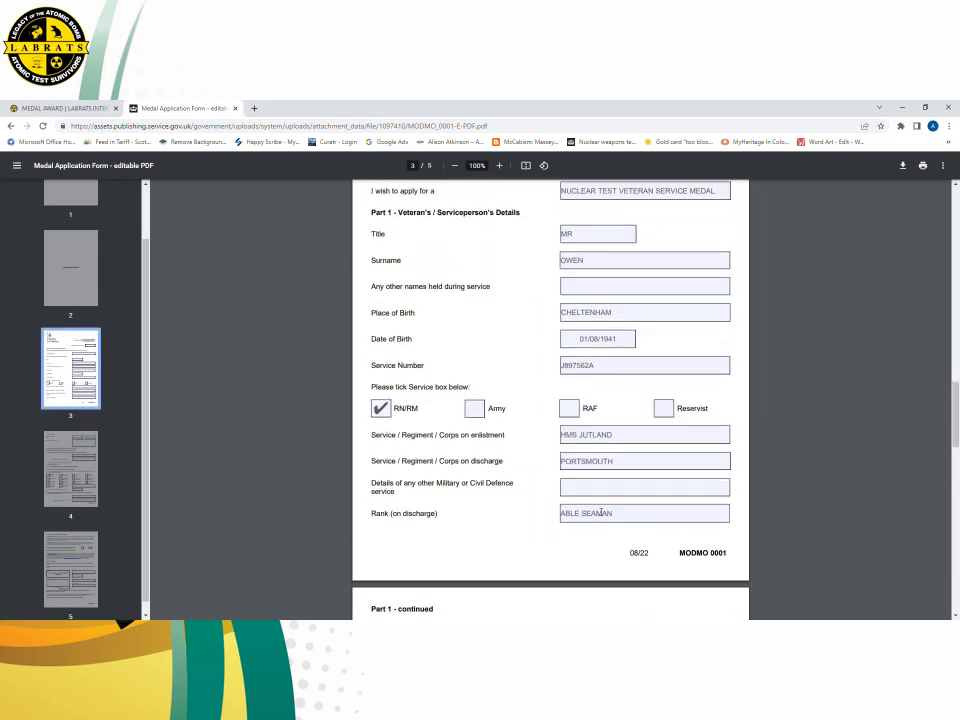
{"action": "scroll", "coordinate": [601, 512], "scroll_direction": "down", "scroll_amount": 4}
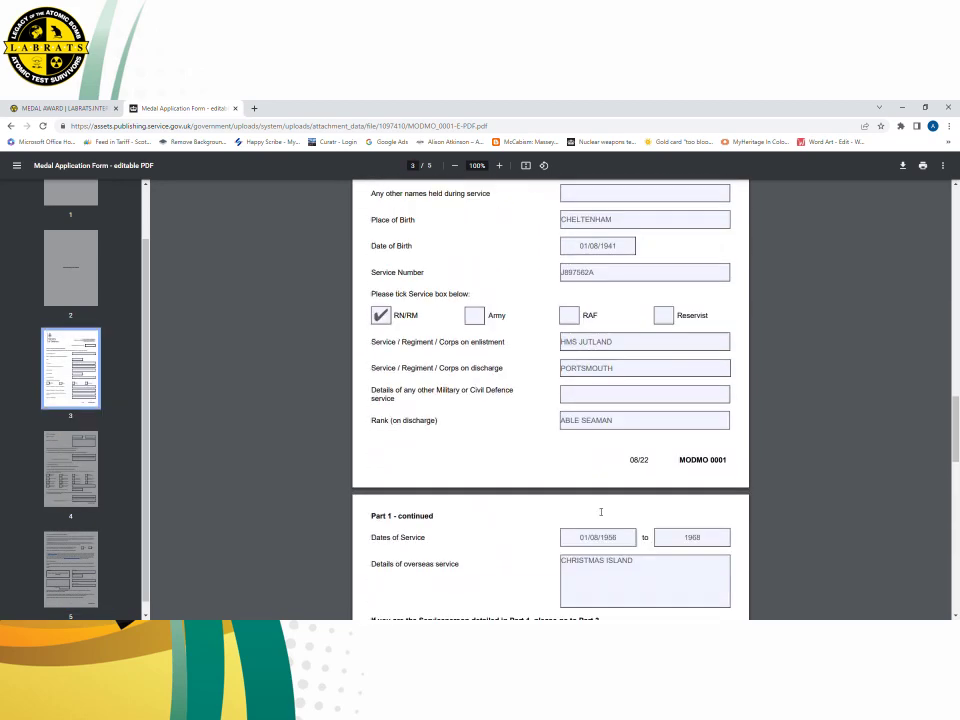
{"action": "left_click", "coordinate": [596, 268]}
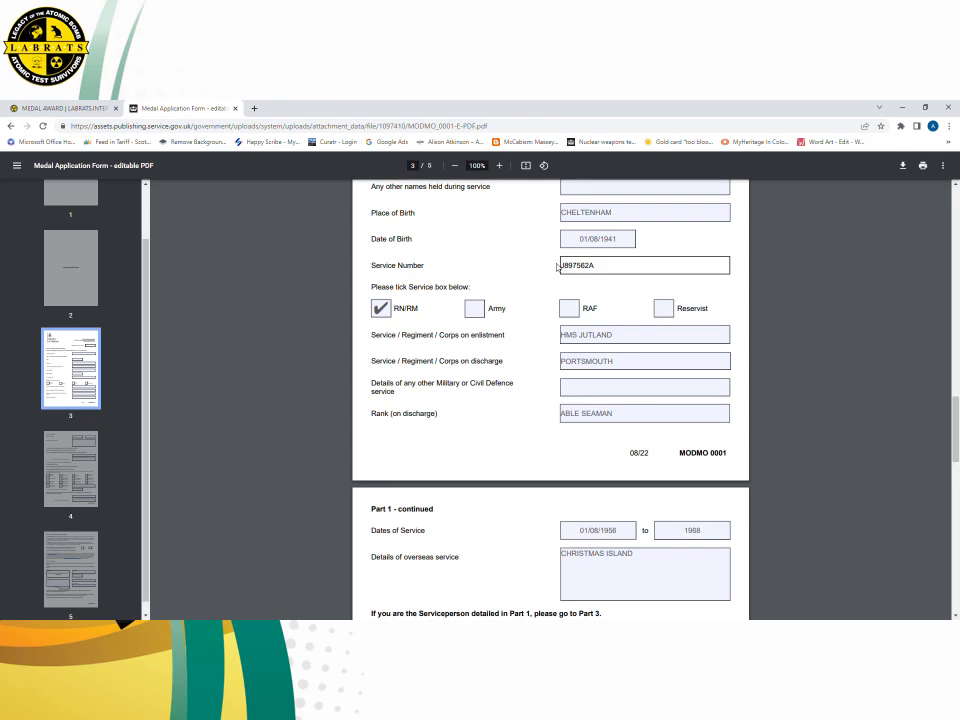
{"action": "double_click", "coordinate": [594, 266]}
{"action": "scroll", "coordinate": [610, 368], "scroll_direction": "down", "scroll_amount": 2}
{"action": "left_click", "coordinate": [652, 358]}
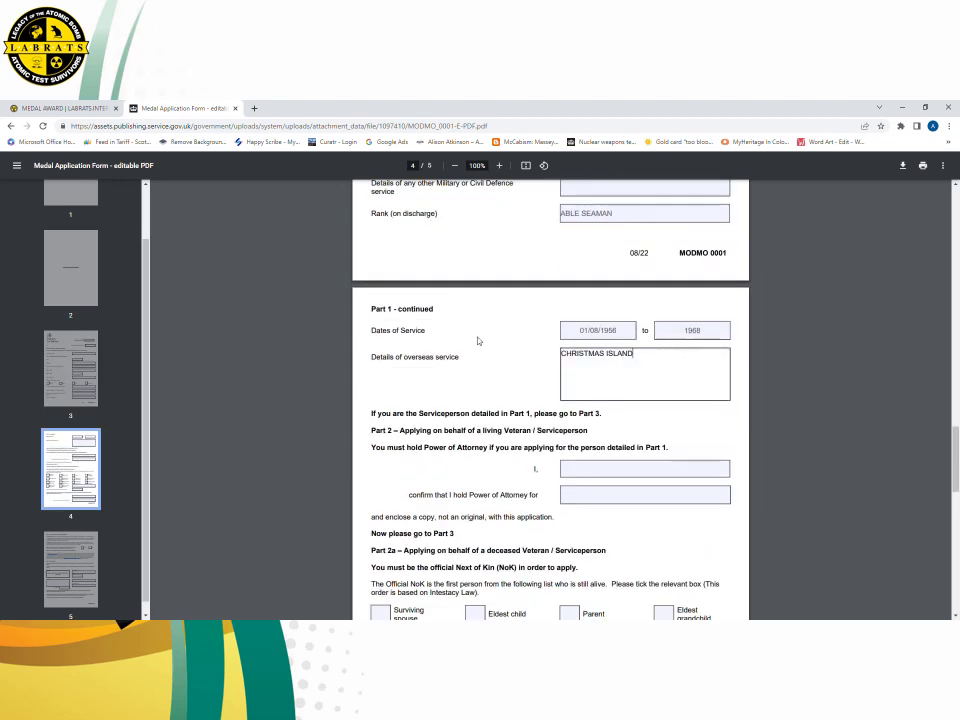
{"action": "scroll", "coordinate": [477, 341], "scroll_direction": "down", "scroll_amount": 2}
{"action": "scroll", "coordinate": [477, 341], "scroll_direction": "down", "scroll_amount": 1}
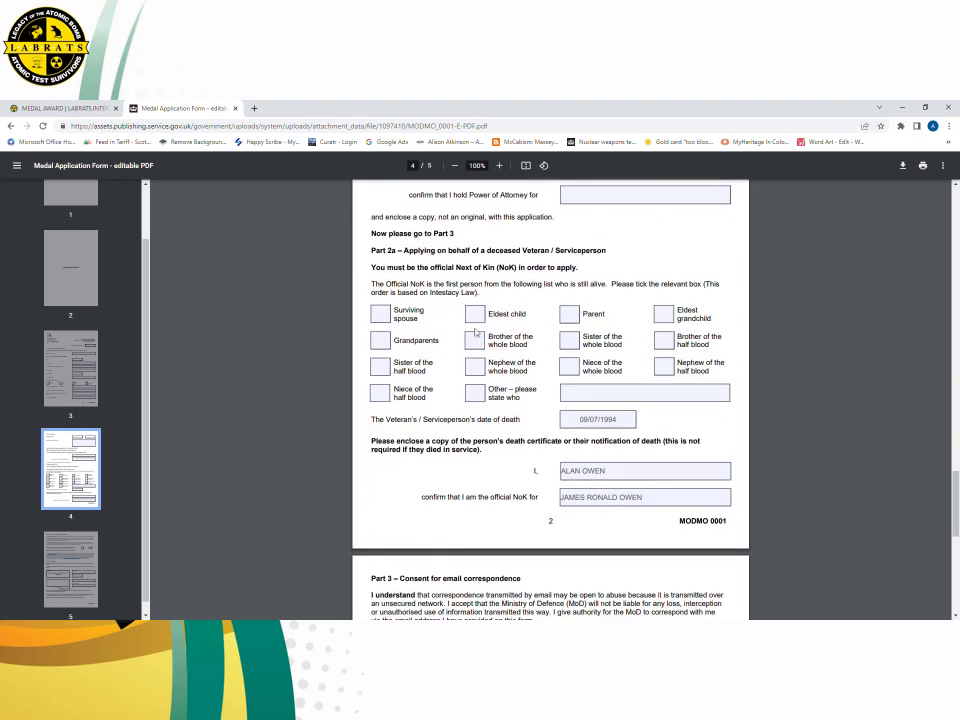
{"action": "scroll", "coordinate": [535, 400], "scroll_direction": "down", "scroll_amount": 4}
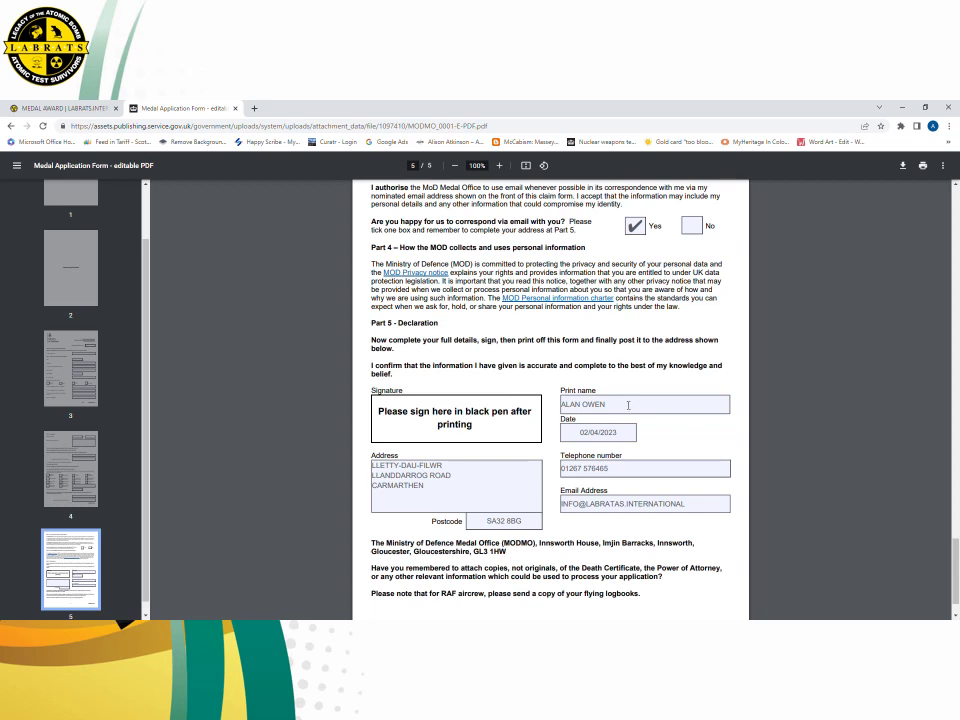
{"action": "key", "text": "Tab"}
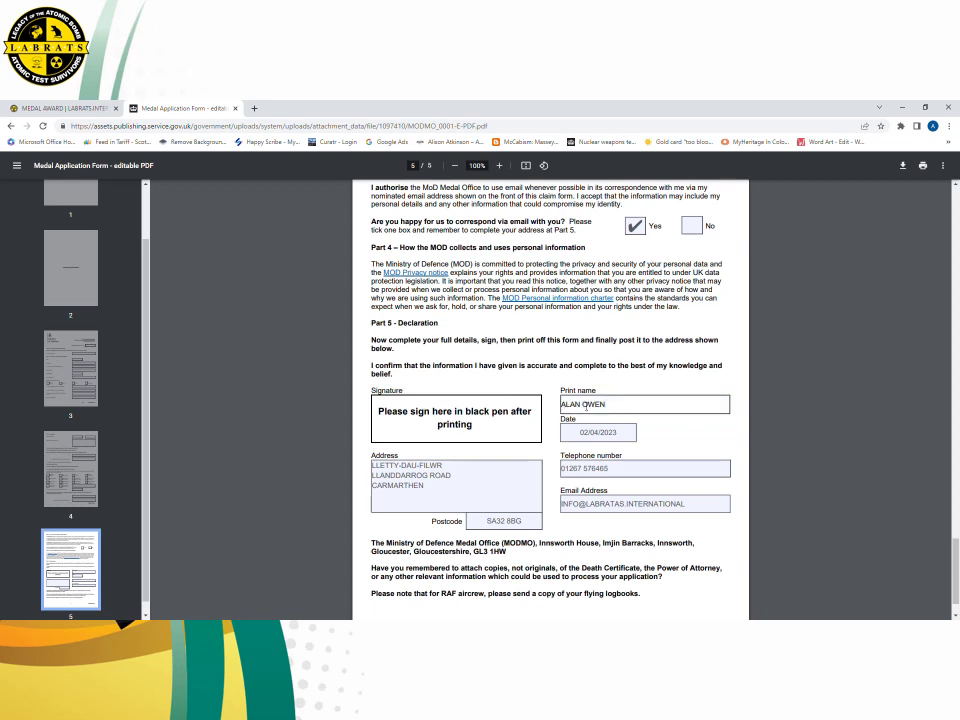